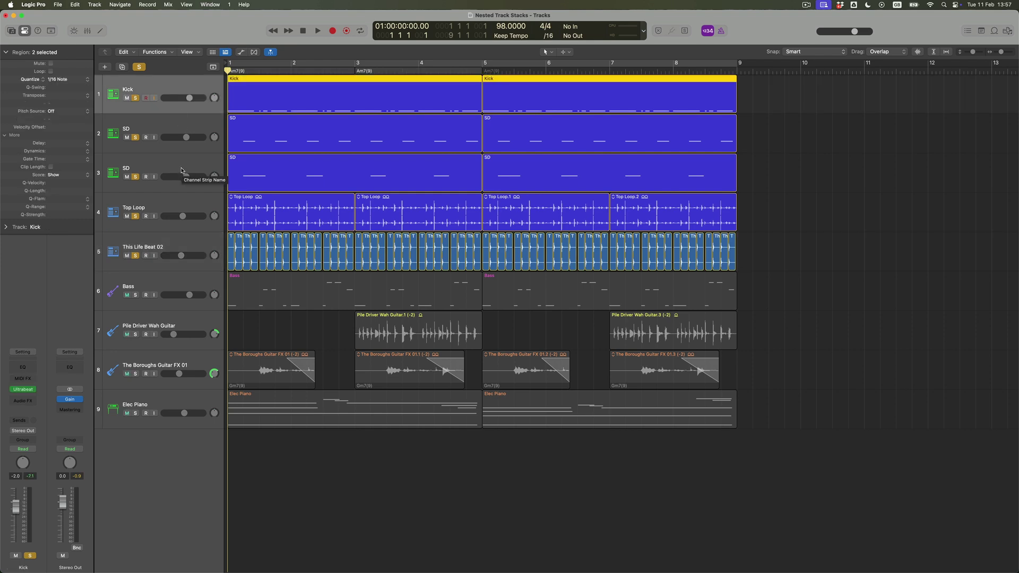
Rename the second SD track to Clap and show the mixer
{"action": "double_click", "coordinate": [148, 168]}
{"action": "type", "text": "Clap"}
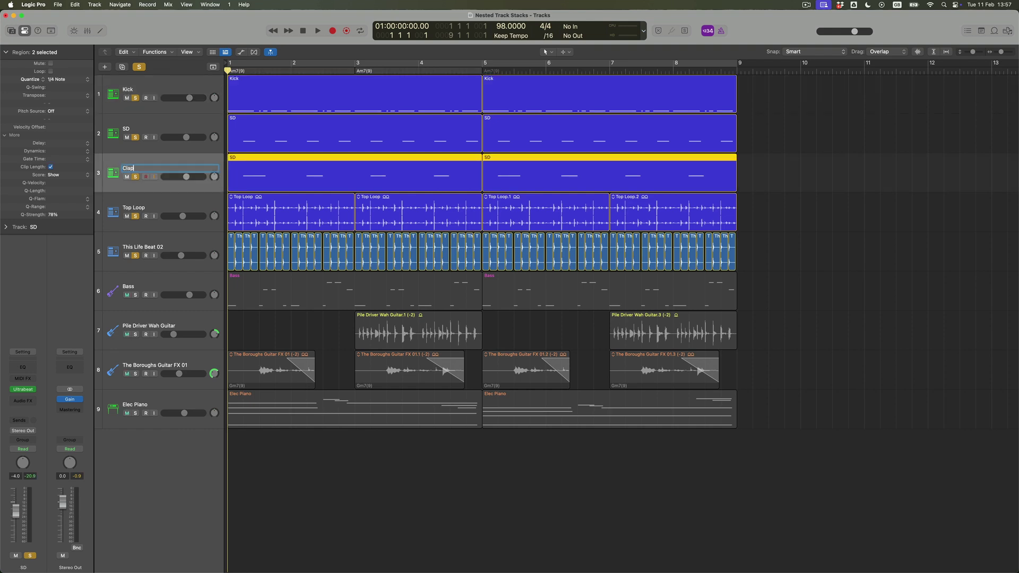
{"action": "key", "text": "Return"}
{"action": "left_click", "coordinate": [88, 31]}
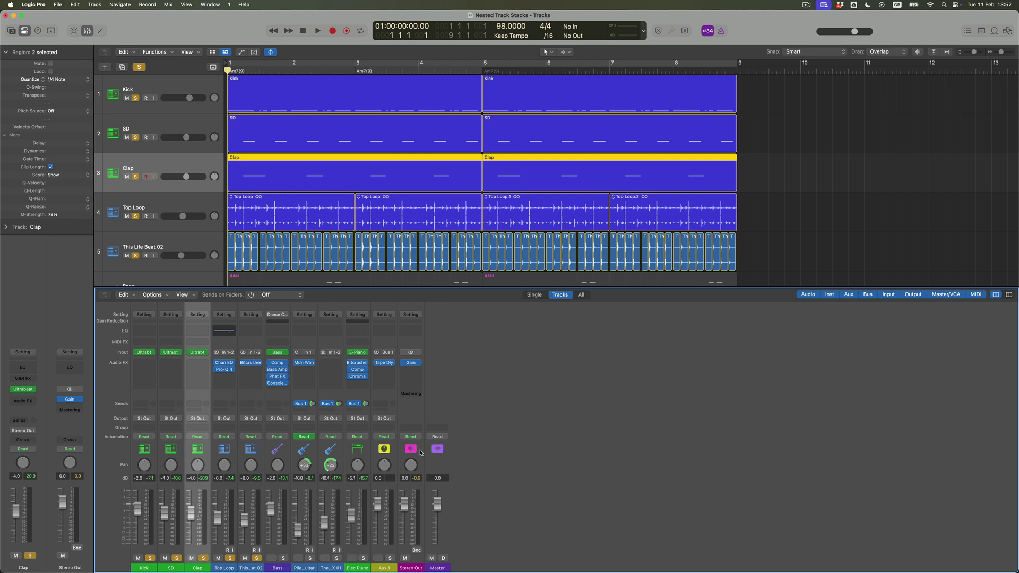
Create a summing track stack from the Kick, SD, Clap, Top Loop and This Life Beat 02 tracks
{"action": "left_click", "coordinate": [173, 91]}
{"action": "left_click", "coordinate": [181, 244], "text": "shift"}
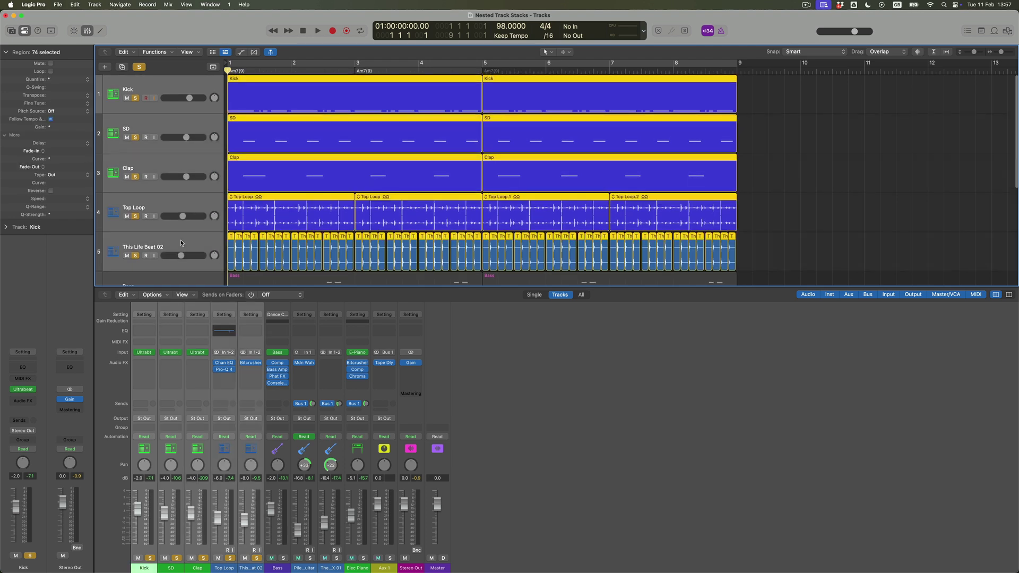
{"action": "right_click", "coordinate": [172, 89]}
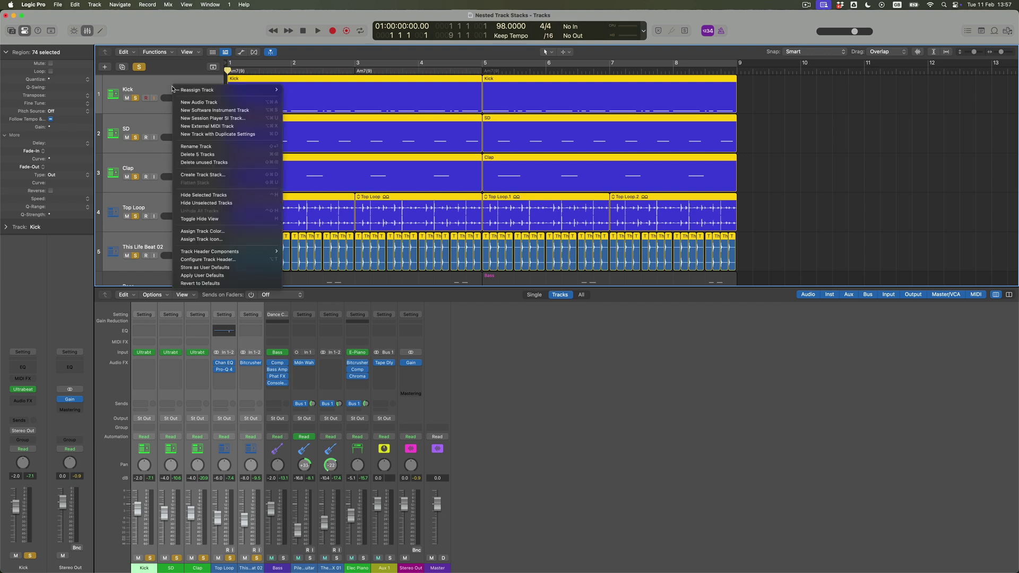
{"action": "left_click", "coordinate": [212, 176]}
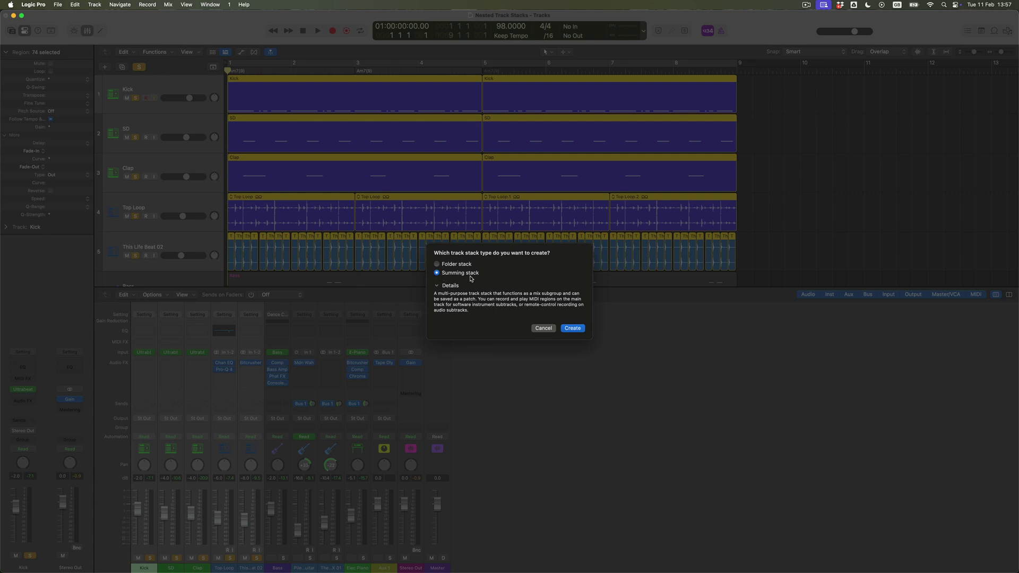
{"action": "left_click", "coordinate": [574, 329]}
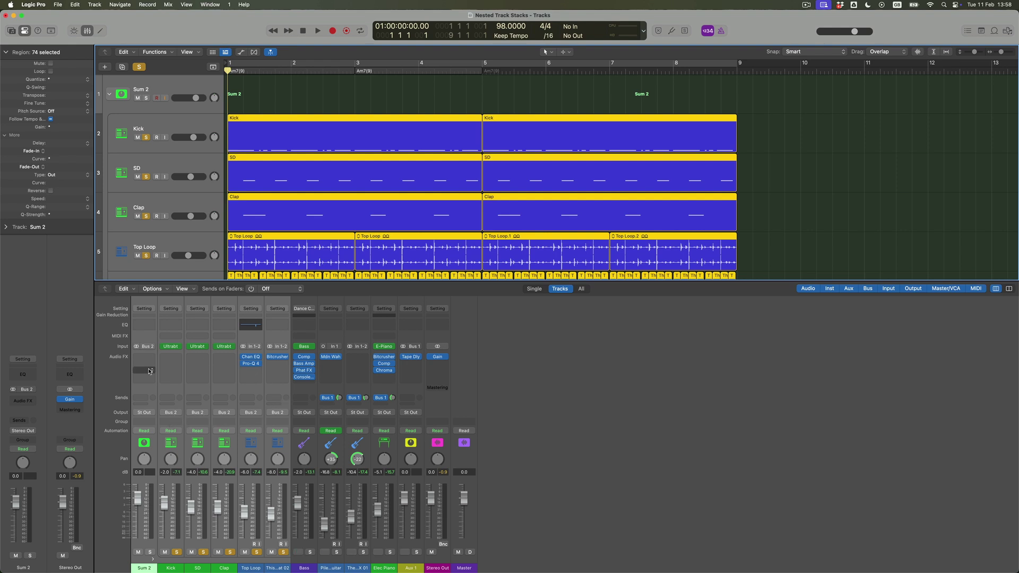
Turn off solo on Kick, SD, Clap, Top Loop and This Life Beat 02, and solo the new summing stack instead
{"action": "left_click", "coordinate": [155, 455]}
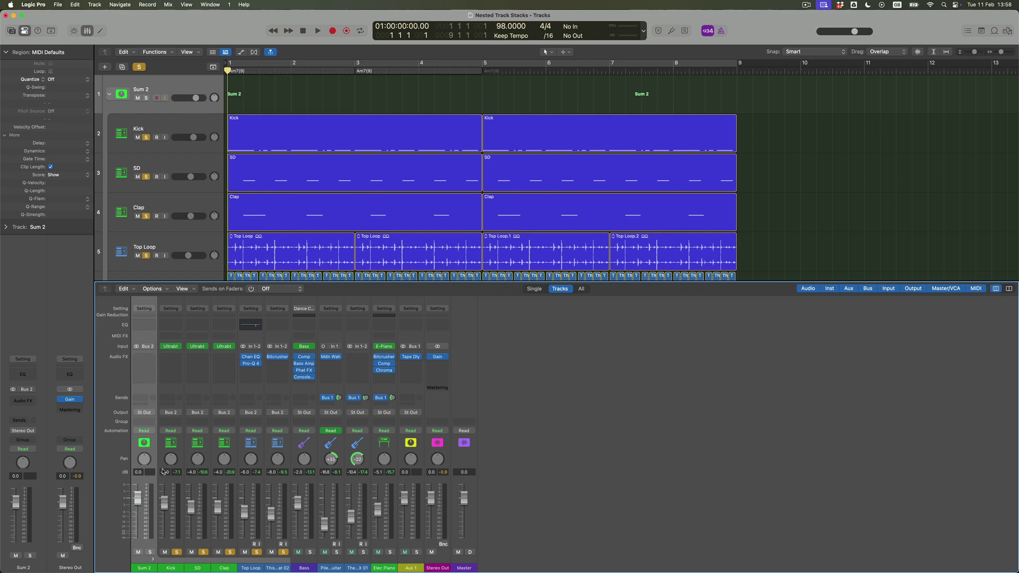
{"action": "left_click", "coordinate": [177, 552]}
{"action": "left_click", "coordinate": [203, 553]}
{"action": "left_click", "coordinate": [229, 553]}
{"action": "left_click", "coordinate": [257, 553]}
{"action": "left_click", "coordinate": [283, 552]}
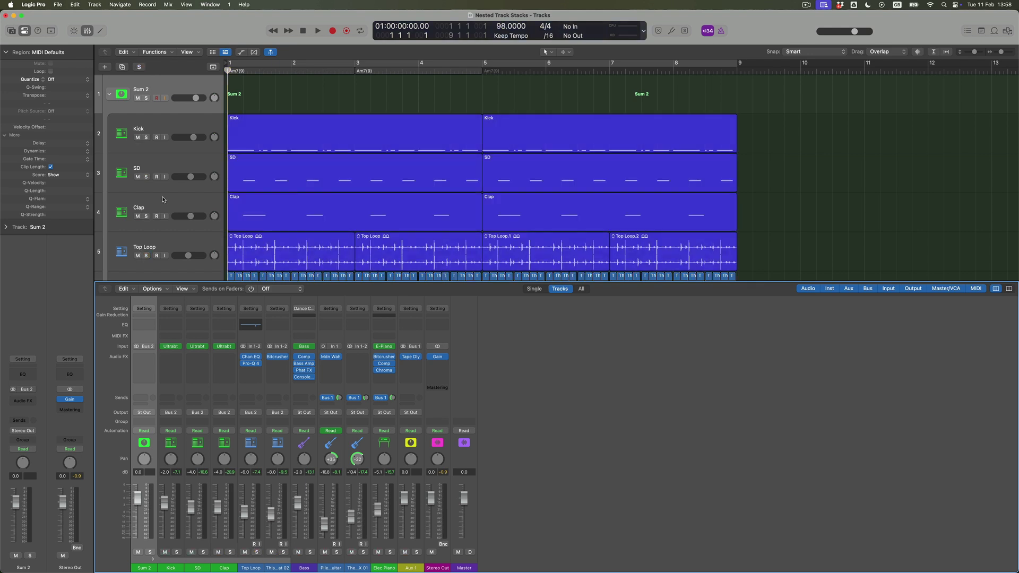
{"action": "left_click", "coordinate": [147, 98]}
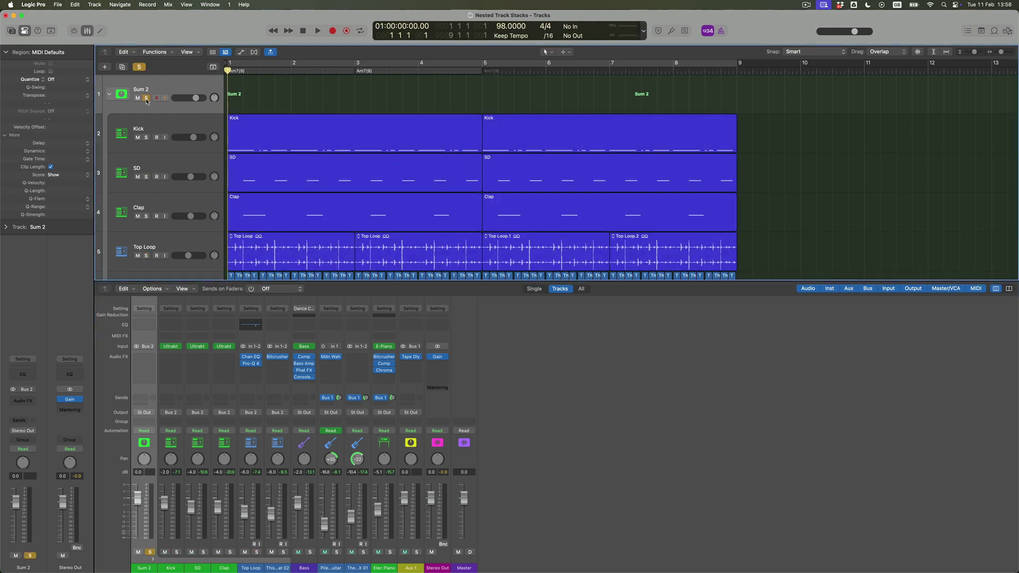
Rename the summing stack to DRUMS
{"action": "double_click", "coordinate": [147, 89]}
{"action": "type", "text": "DRUMS"}
{"action": "key", "text": "Return"}
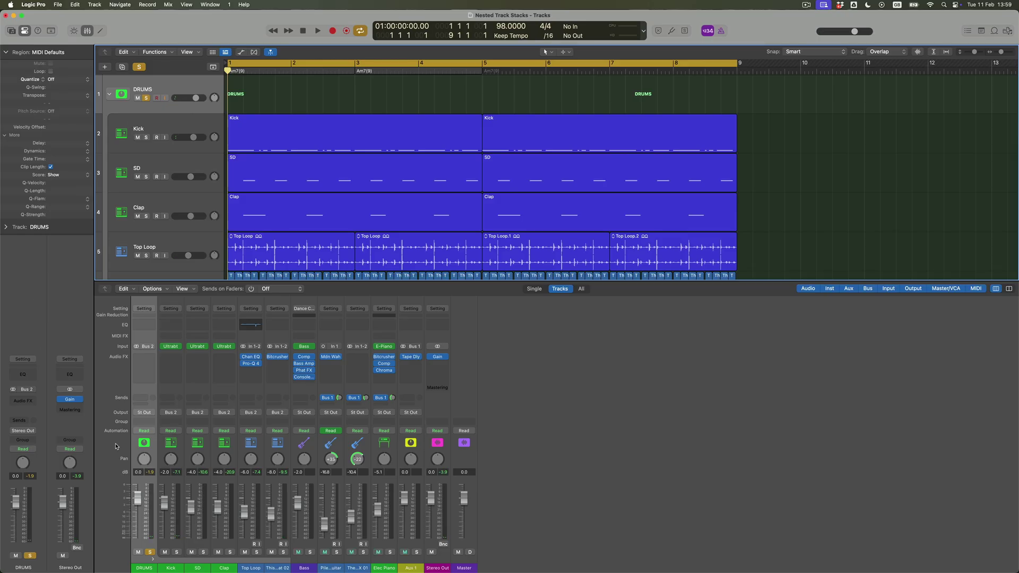
Play the project while lowering the DRUMS stack's volume fader, reset the fader to 0.0 dB and stop playback
{"action": "left_click_drag", "start_coordinate": [141, 501], "coordinate": [138, 498]}
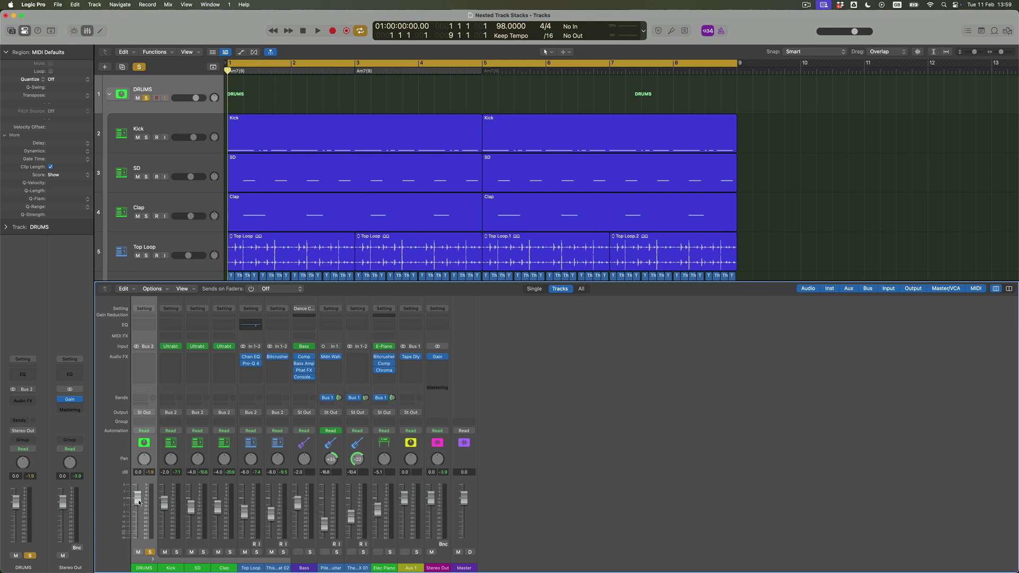
{"action": "key", "text": "space"}
{"action": "left_click_drag", "start_coordinate": [139, 502], "coordinate": [138, 514]}
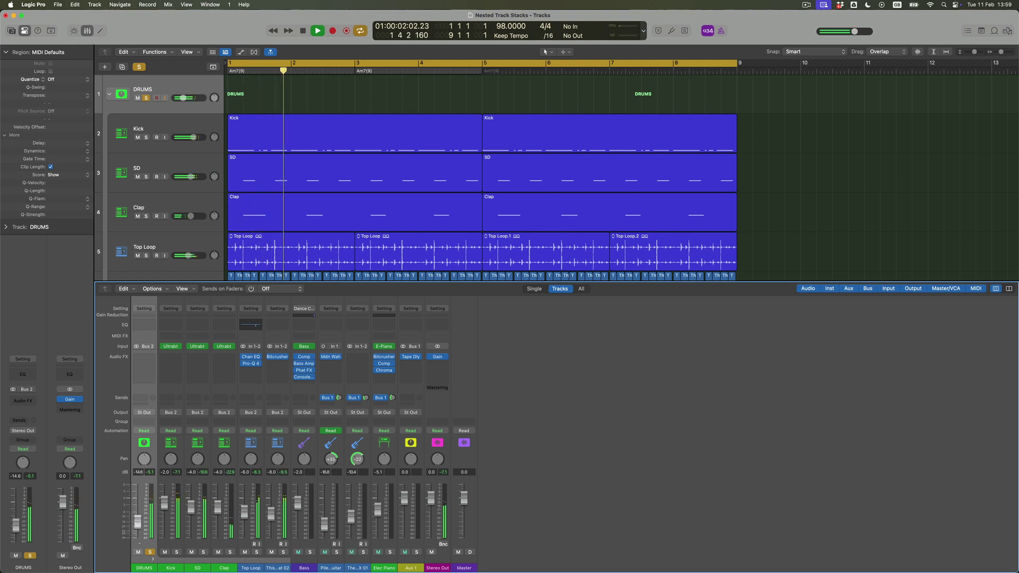
{"action": "left_click", "coordinate": [137, 514], "text": "alt"}
{"action": "key", "text": "space"}
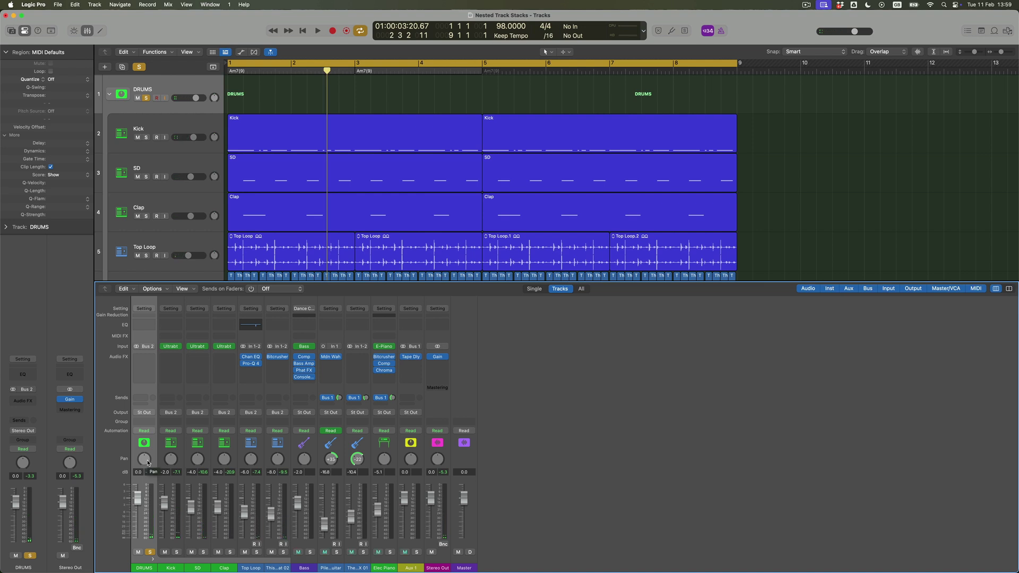
Insert a Compressor on the DRUMS stack, using the Studio FET model with Auto Gain off, and adjust its compression
{"action": "left_click", "coordinate": [151, 359]}
{"action": "mouse_move", "coordinate": [174, 398]}
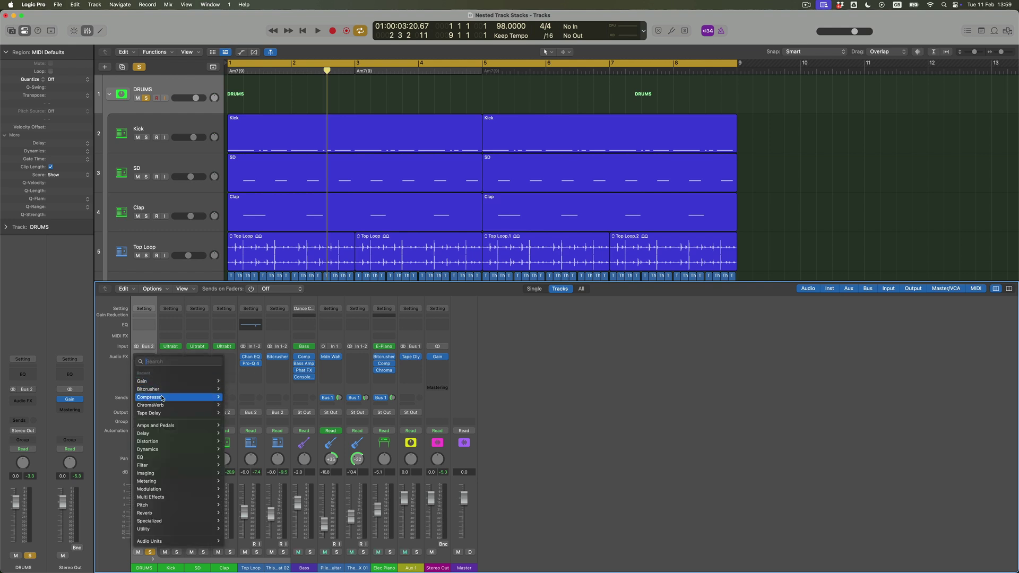
{"action": "left_click", "coordinate": [233, 398]}
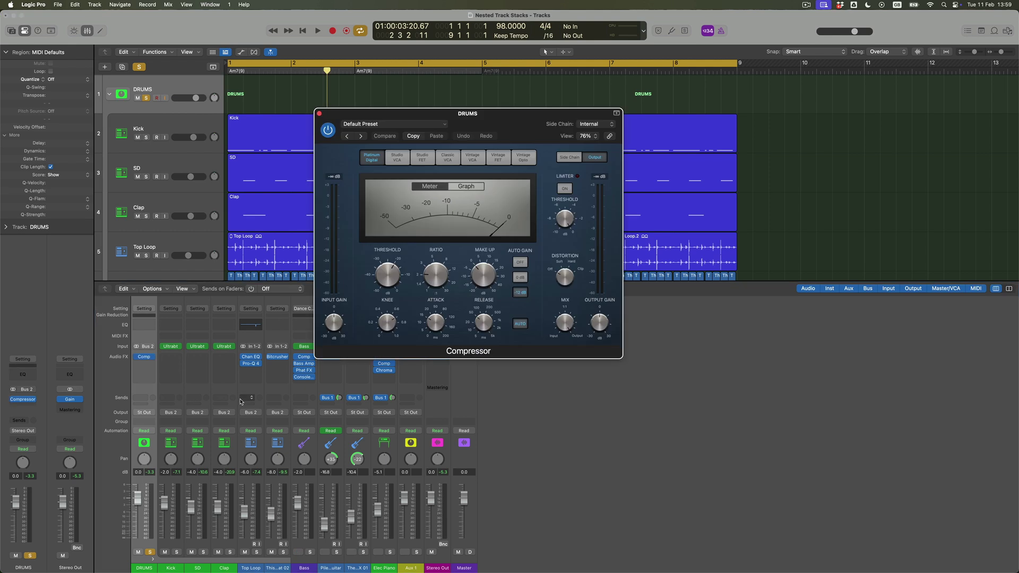
{"action": "left_click", "coordinate": [422, 158]}
{"action": "left_click", "coordinate": [522, 263]}
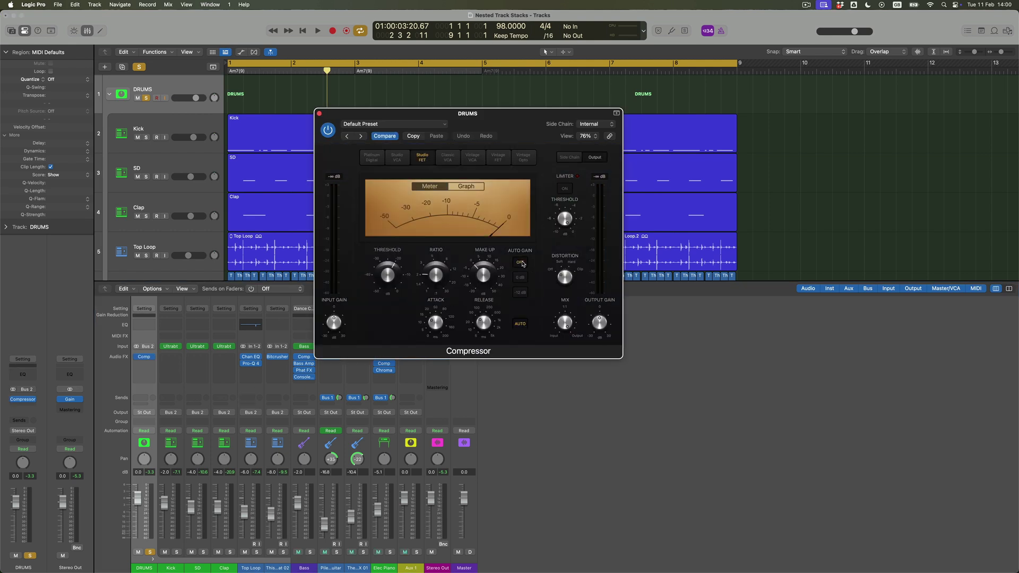
{"action": "left_click_drag", "start_coordinate": [386, 273], "coordinate": [484, 265]}
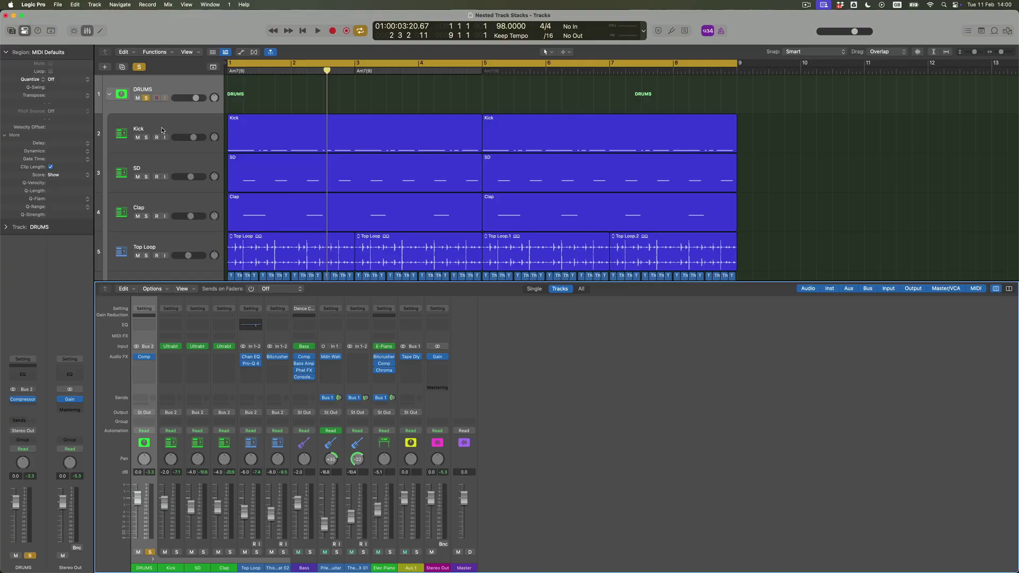
Check the Kick and Top Loop subtracks inside the stack, and reselect the DRUMS track
{"action": "left_click", "coordinate": [162, 130]}
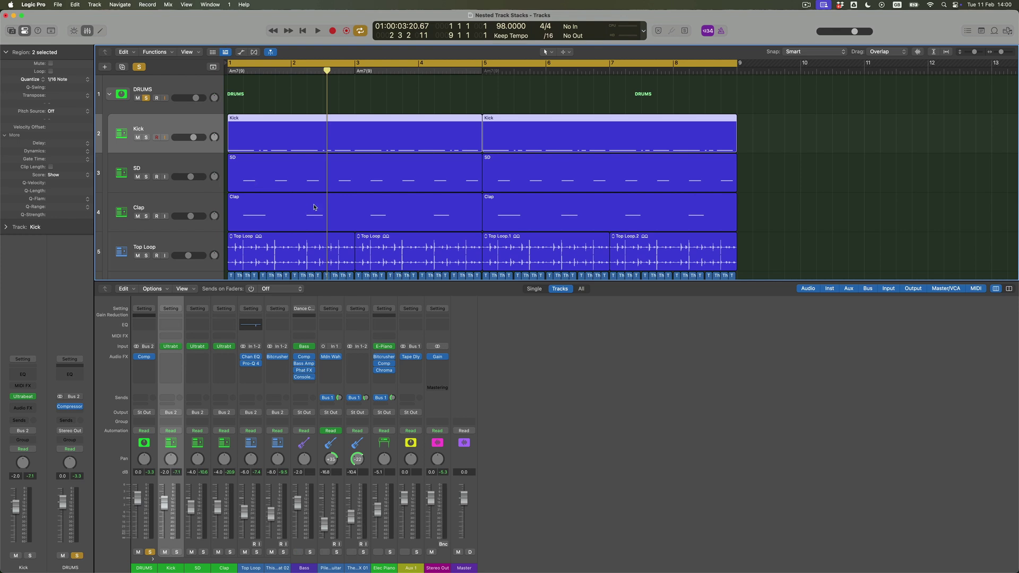
{"action": "scroll", "coordinate": [169, 228], "scroll_direction": "down", "scroll_amount": 1}
{"action": "left_click", "coordinate": [169, 228]}
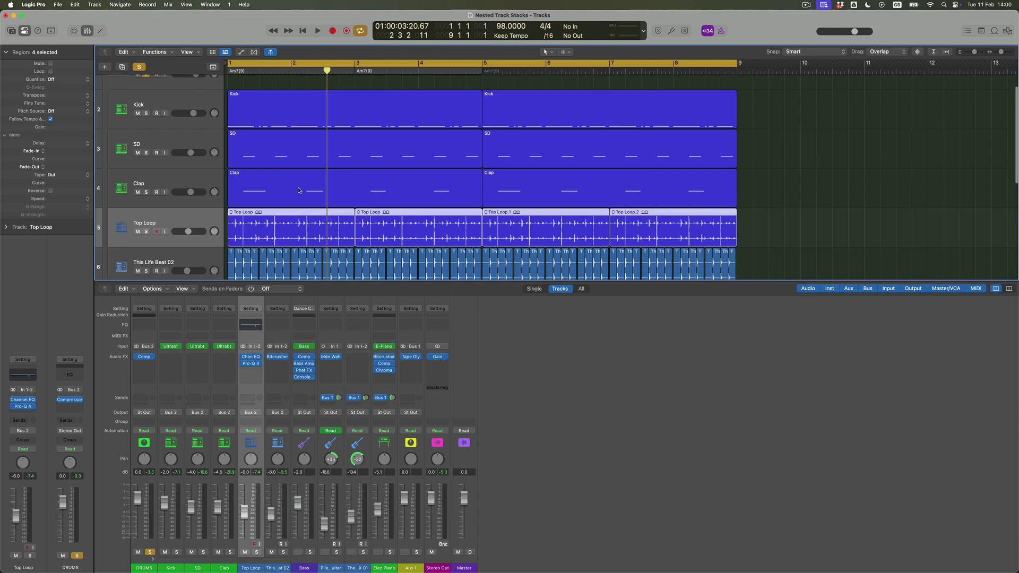
{"action": "scroll", "coordinate": [169, 229], "scroll_direction": "up", "scroll_amount": 1}
{"action": "left_click", "coordinate": [180, 104]}
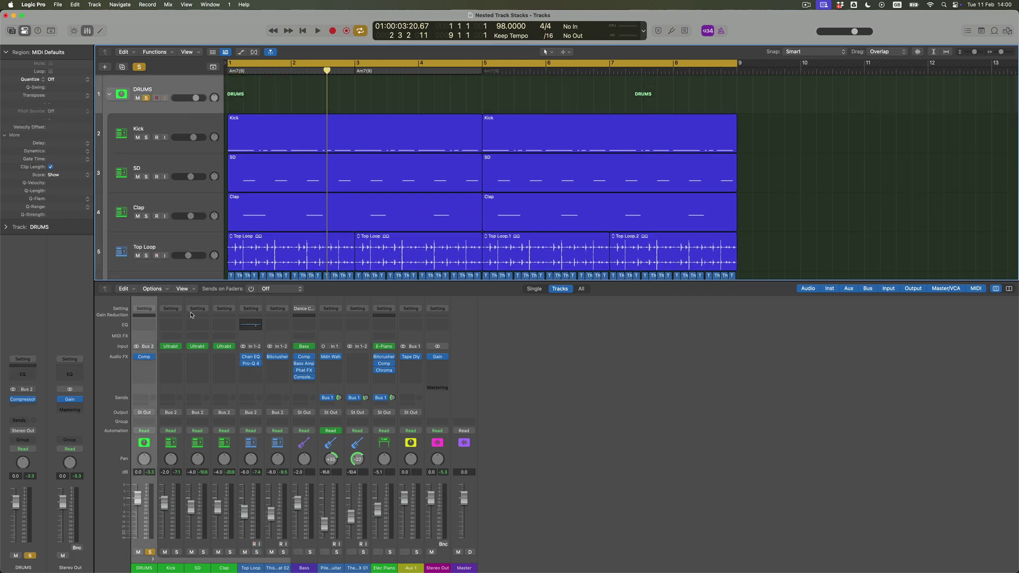
Open the DRUMS Compressor and set its threshold to -18.0 dB while the project plays
{"action": "left_click", "coordinate": [144, 357]}
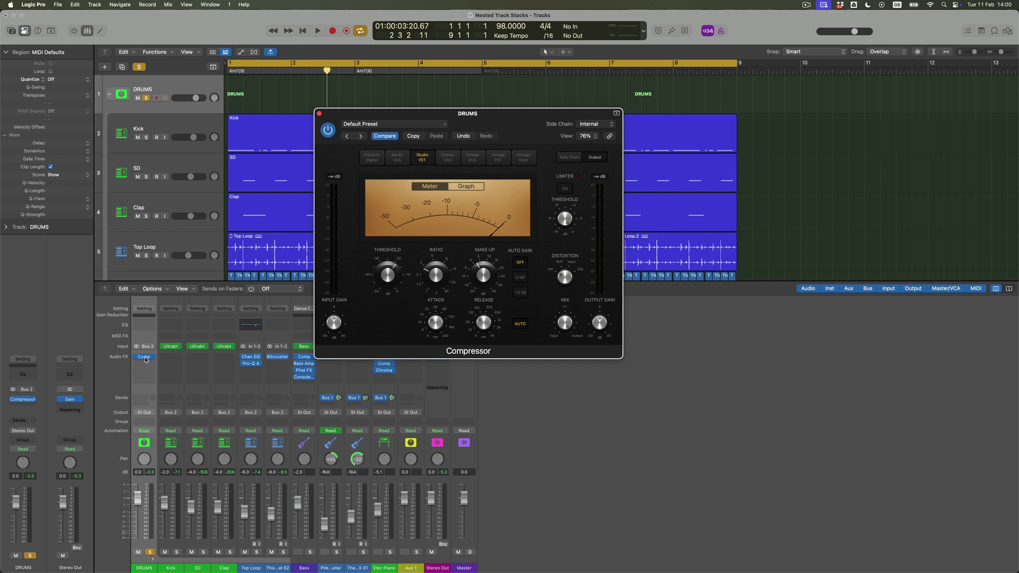
{"action": "key", "text": "space"}
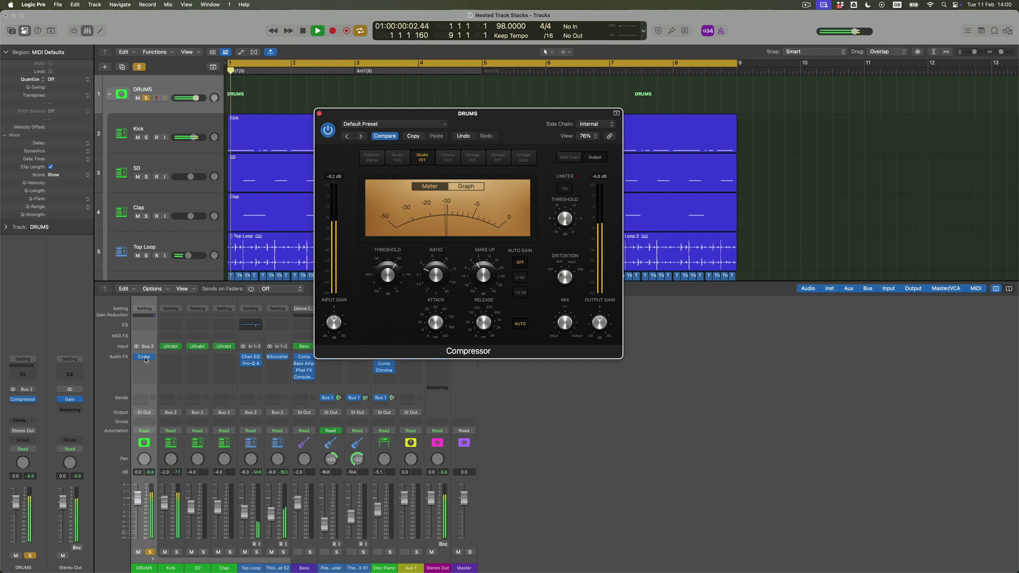
{"action": "left_click_drag", "start_coordinate": [390, 278], "coordinate": [379, 266]}
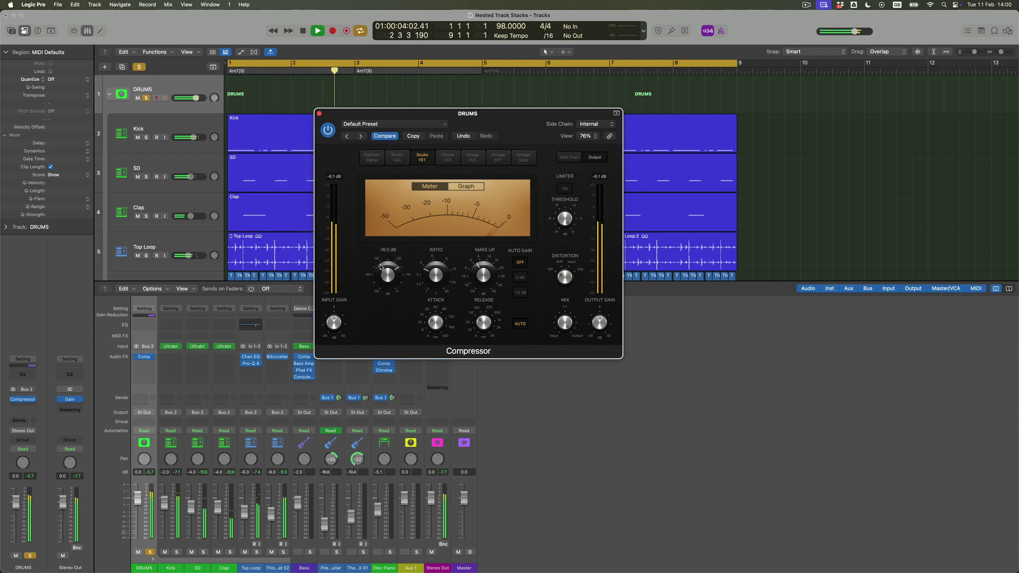
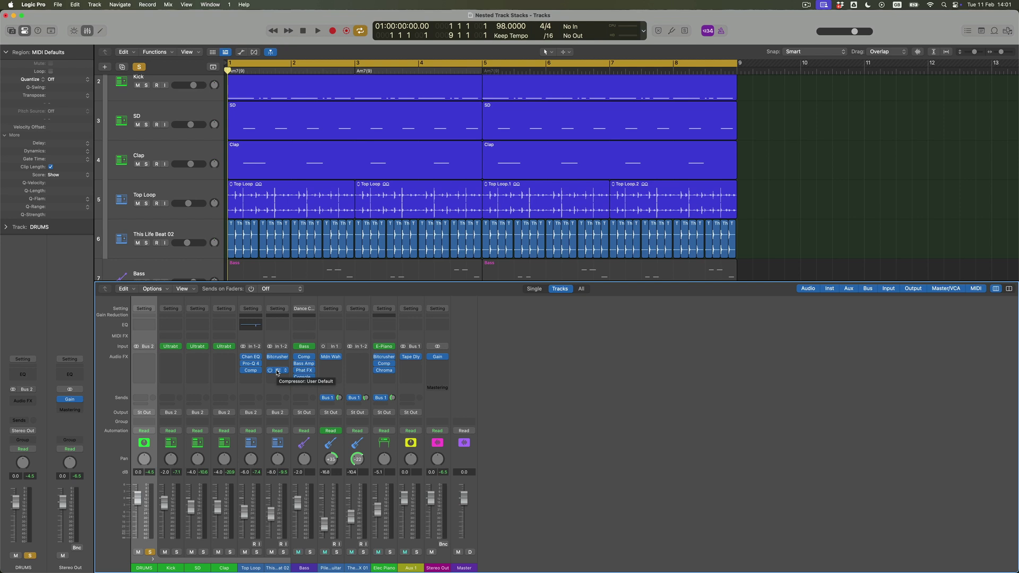
Play the drums, and remove the Compressor plug-ins from the This Life Beat 02 and Top Loop channel strips
{"action": "key", "text": "space"}
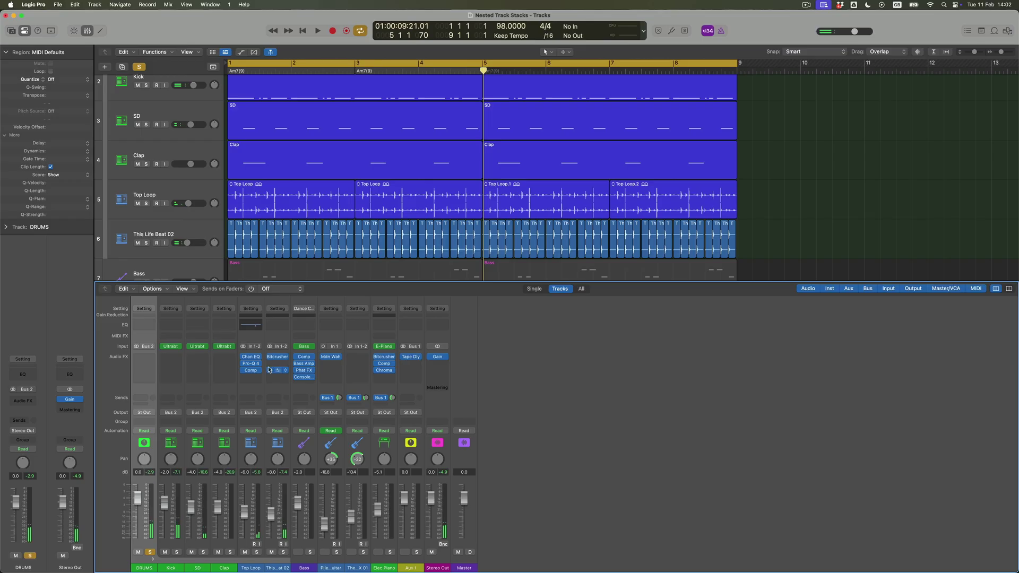
{"action": "left_click", "coordinate": [285, 372]}
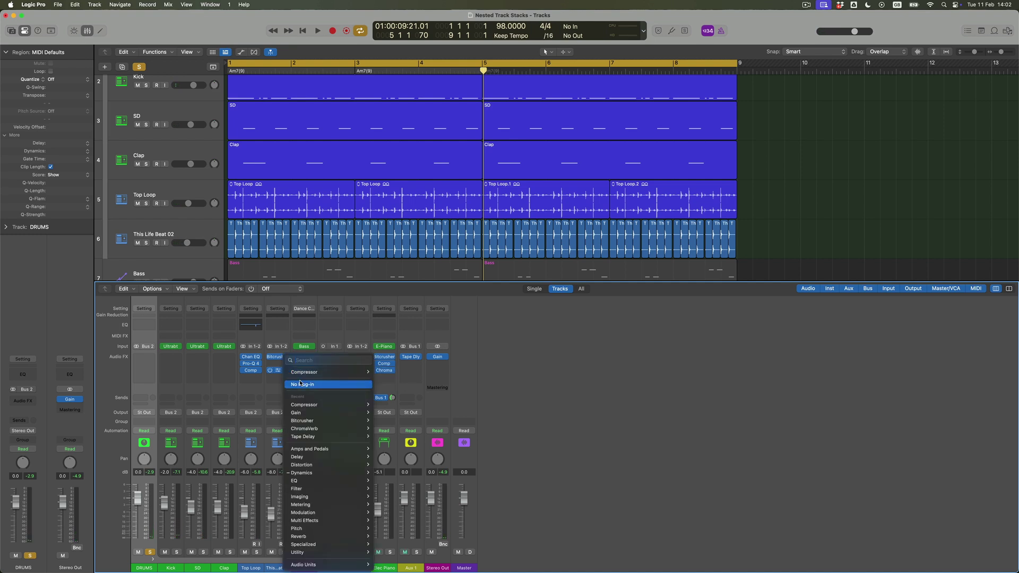
{"action": "left_click", "coordinate": [294, 385]}
{"action": "left_click", "coordinate": [259, 373]}
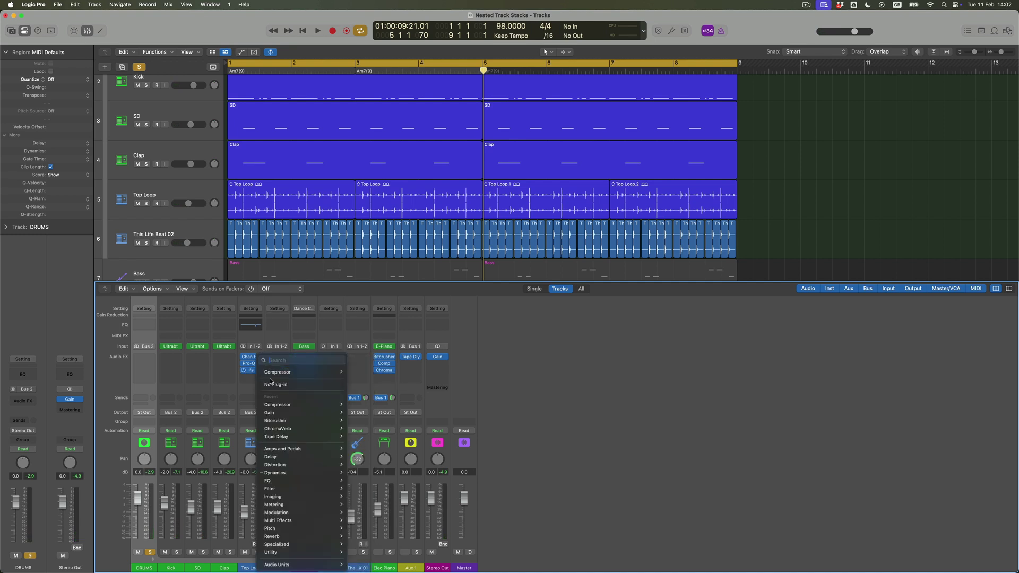
{"action": "left_click", "coordinate": [270, 364]}
Create a summing stack from the Top Loop and This Life Beat 02 tracks, nested inside the DRUMS stack
{"action": "left_click", "coordinate": [149, 188]}
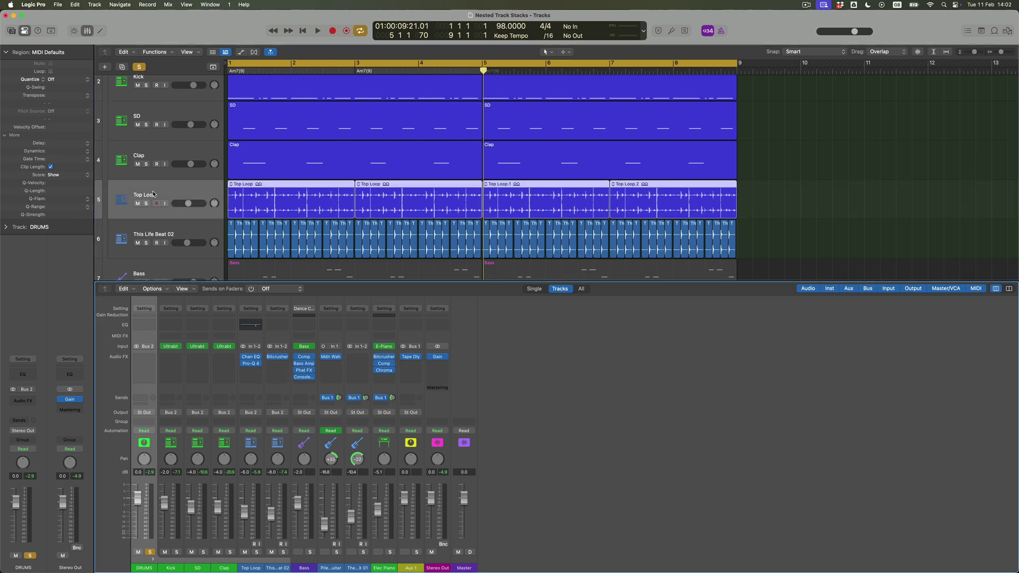
{"action": "left_click", "coordinate": [171, 234], "text": "shift"}
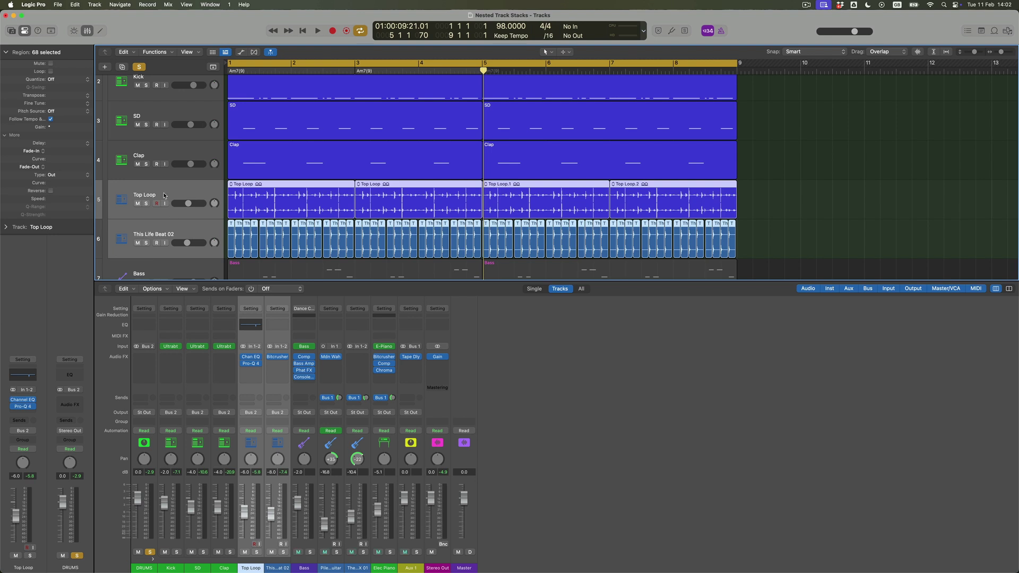
{"action": "right_click", "coordinate": [164, 195]}
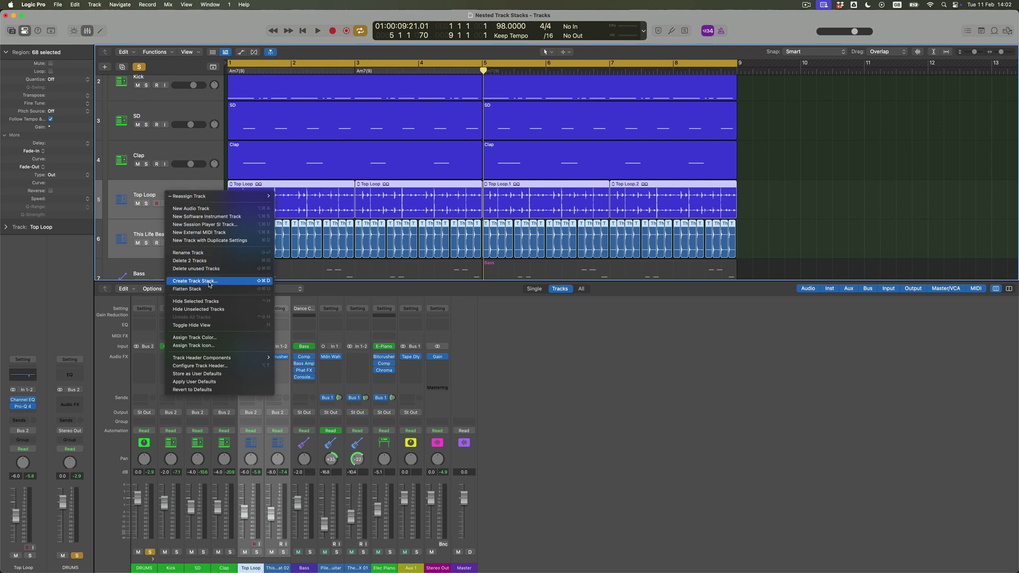
{"action": "left_click", "coordinate": [209, 281]}
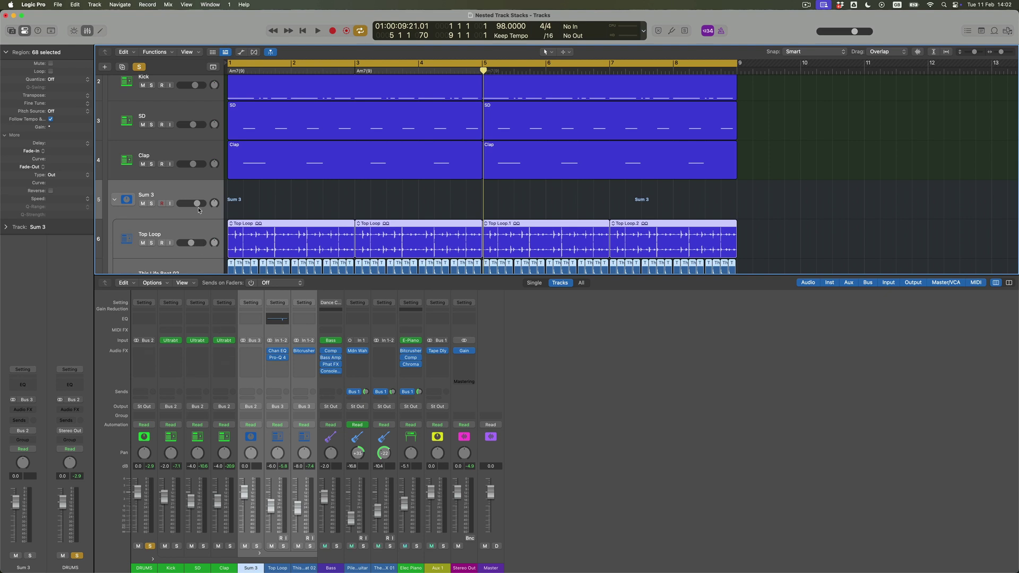
Rename the nested summing stack to AUDIO LOOPS and select its Top Loop subtrack
{"action": "left_click", "coordinate": [162, 199]}
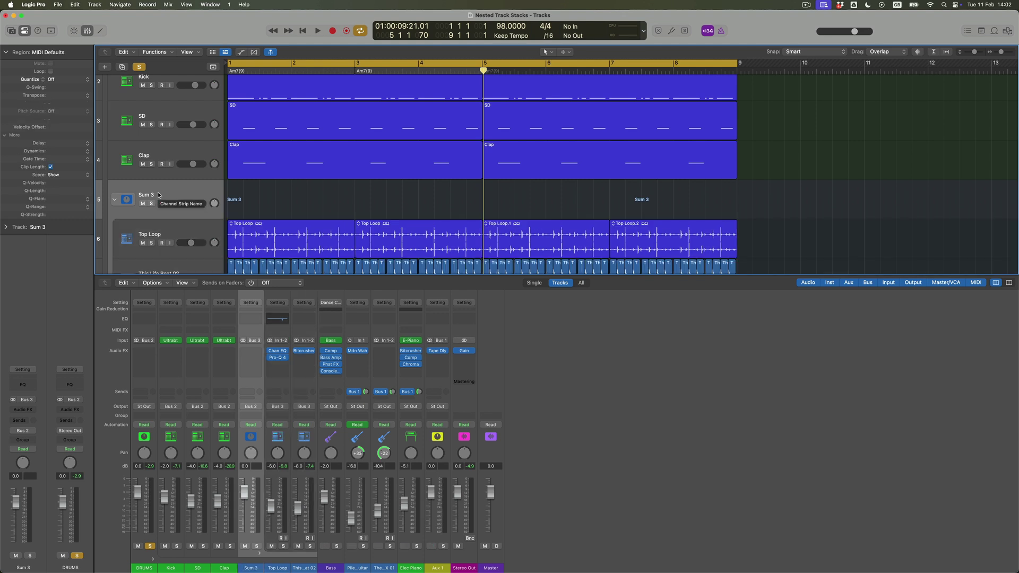
{"action": "double_click", "coordinate": [153, 196]}
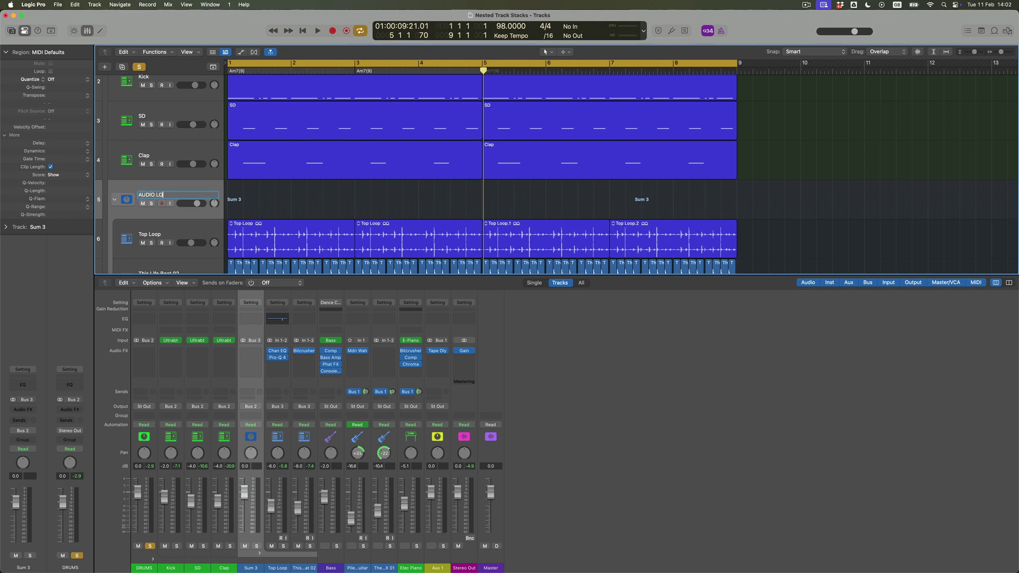
{"action": "type", "text": "AUDIO LOOPS"}
{"action": "key", "text": "Return"}
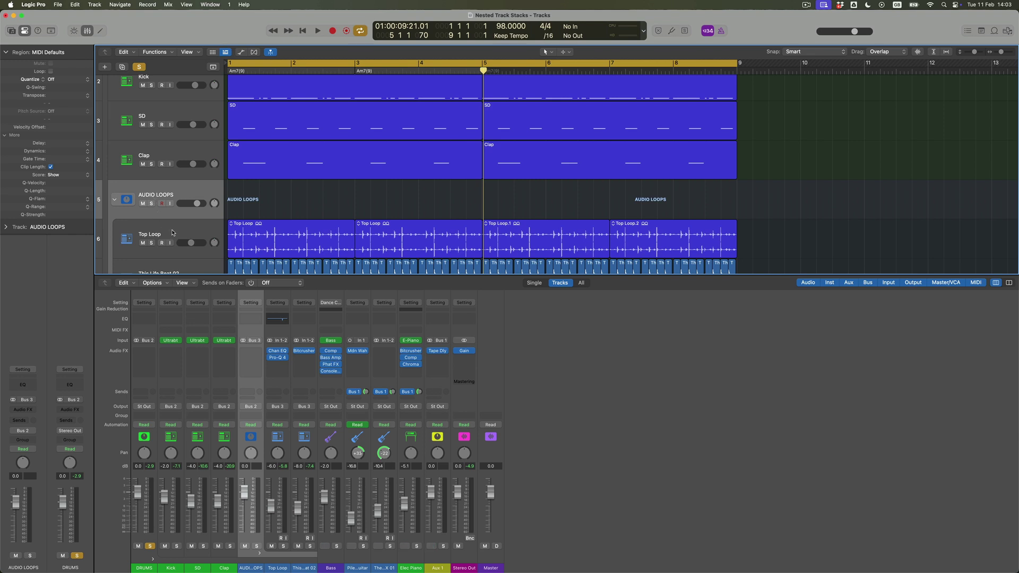
{"action": "left_click", "coordinate": [172, 232]}
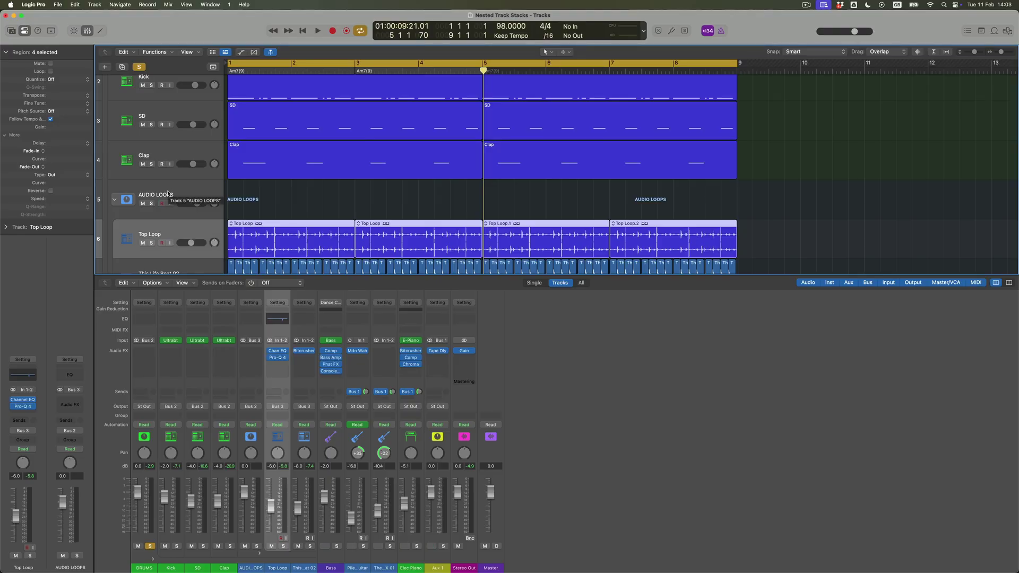
Play the drums while pulling the AUDIO LOOPS stack's volume fader all the way down, and return it to 0.0 dB
{"action": "left_click", "coordinate": [168, 194]}
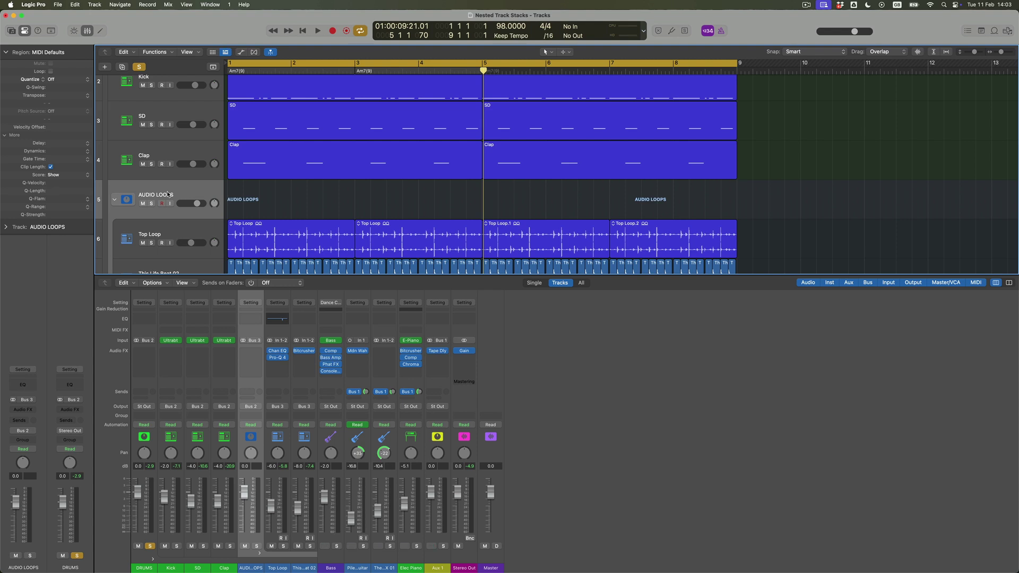
{"action": "left_click_drag", "start_coordinate": [246, 497], "coordinate": [245, 499]}
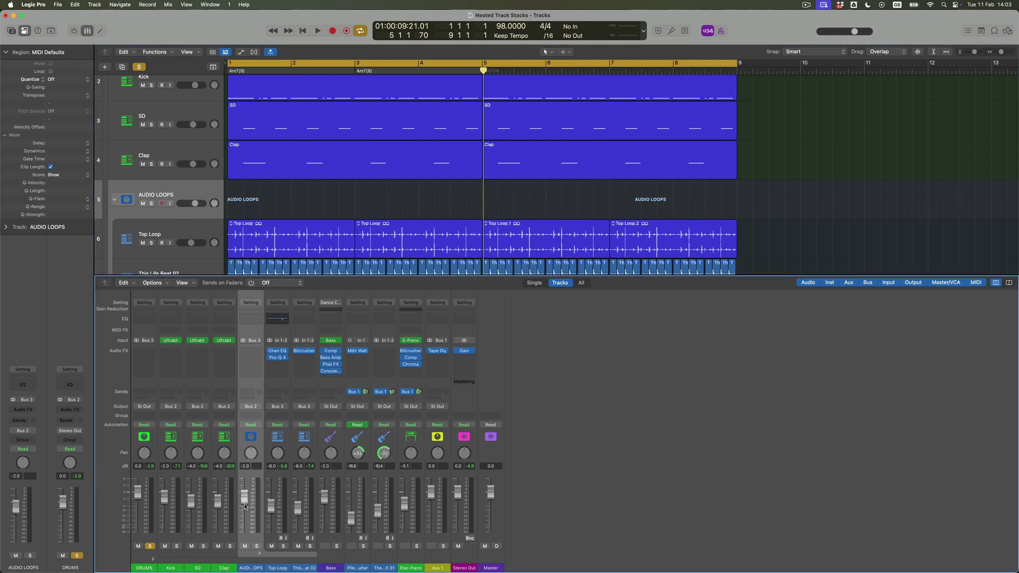
{"action": "key", "text": "space"}
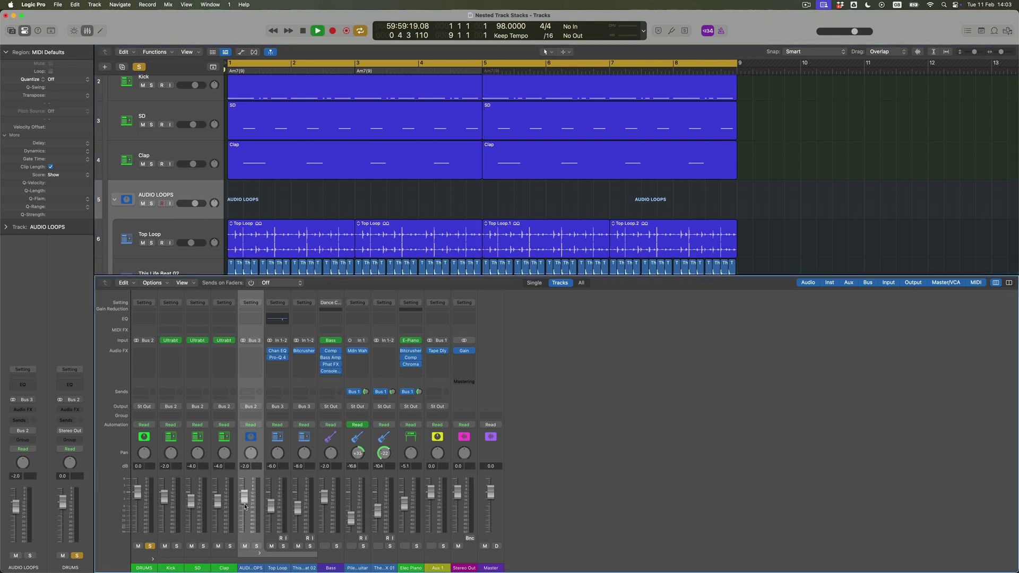
{"action": "left_click_drag", "start_coordinate": [245, 498], "coordinate": [244, 531]}
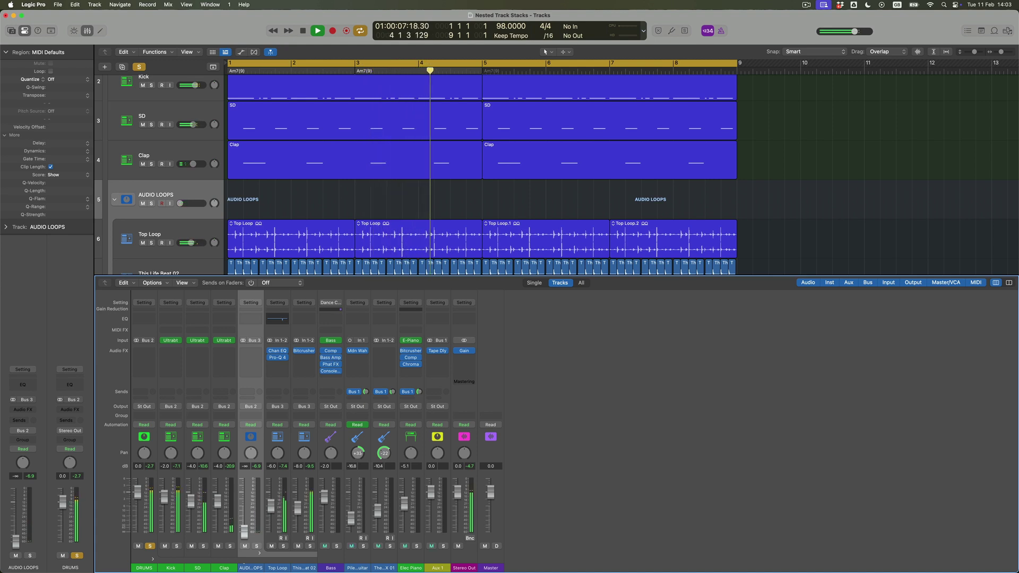
{"action": "left_click_drag", "start_coordinate": [244, 531], "coordinate": [245, 498]}
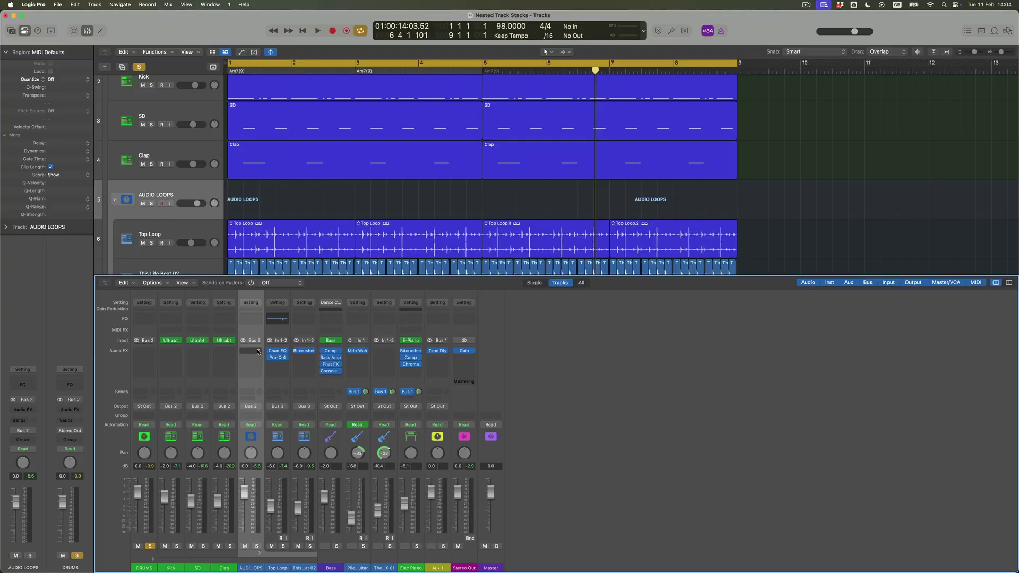
Try a stereo Compressor with the Studio FET model on the AUDIO LOOPS channel strip, and remove the plug-in
{"action": "left_click", "coordinate": [258, 351]}
{"action": "mouse_move", "coordinate": [294, 375]}
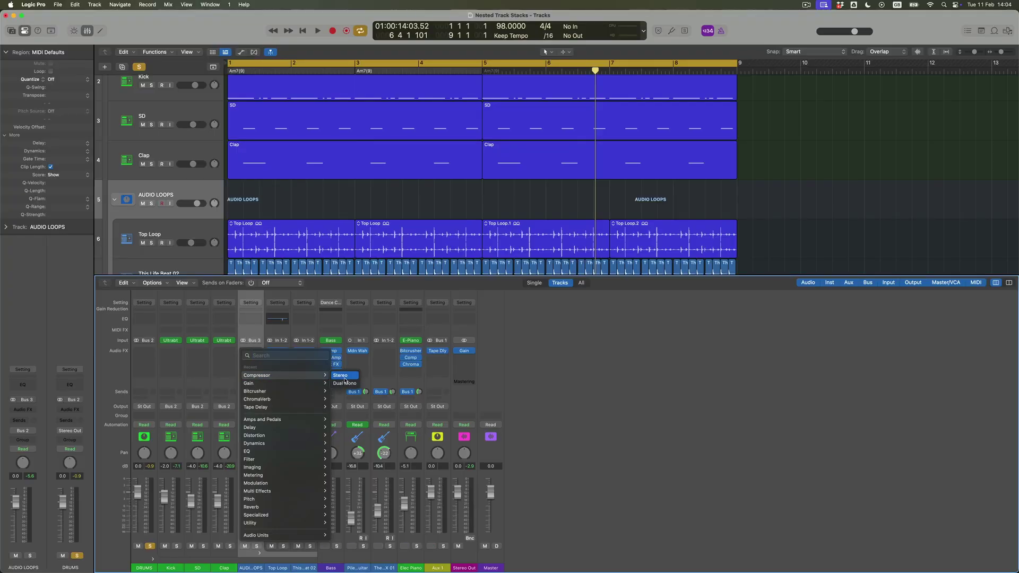
{"action": "left_click", "coordinate": [344, 378]}
{"action": "left_click", "coordinate": [422, 157]}
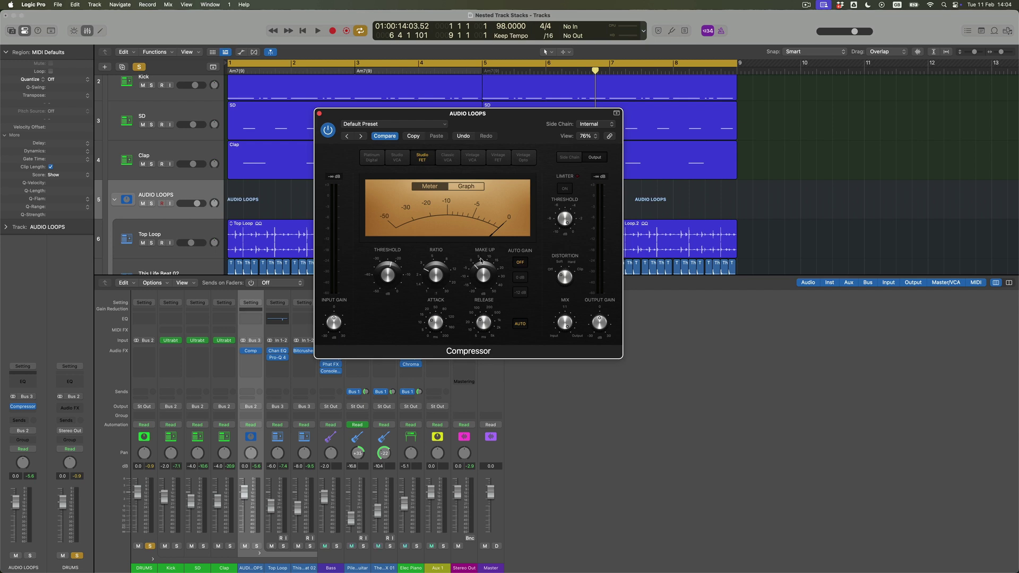
{"action": "left_click", "coordinate": [319, 114]}
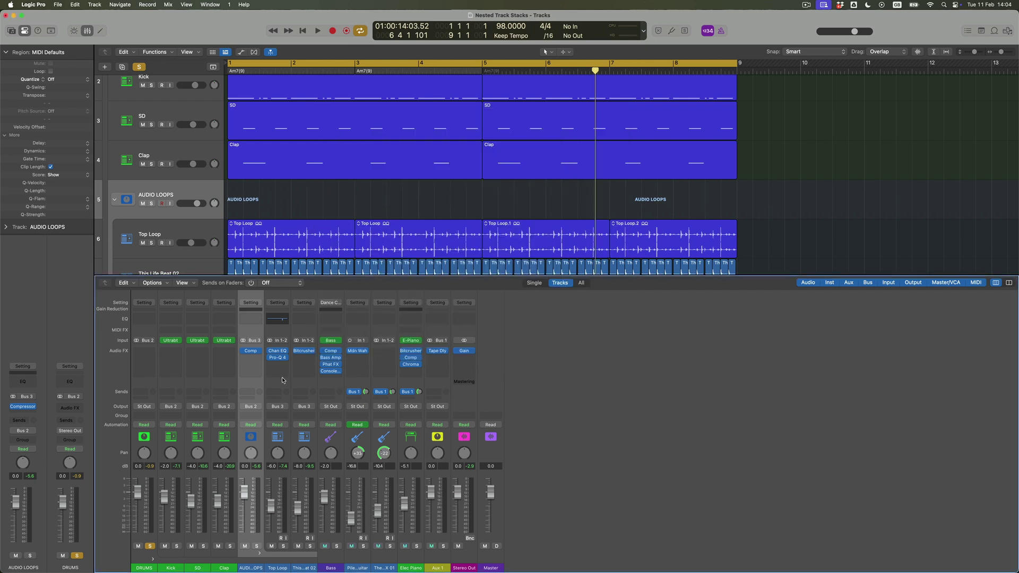
{"action": "left_click", "coordinate": [259, 351]}
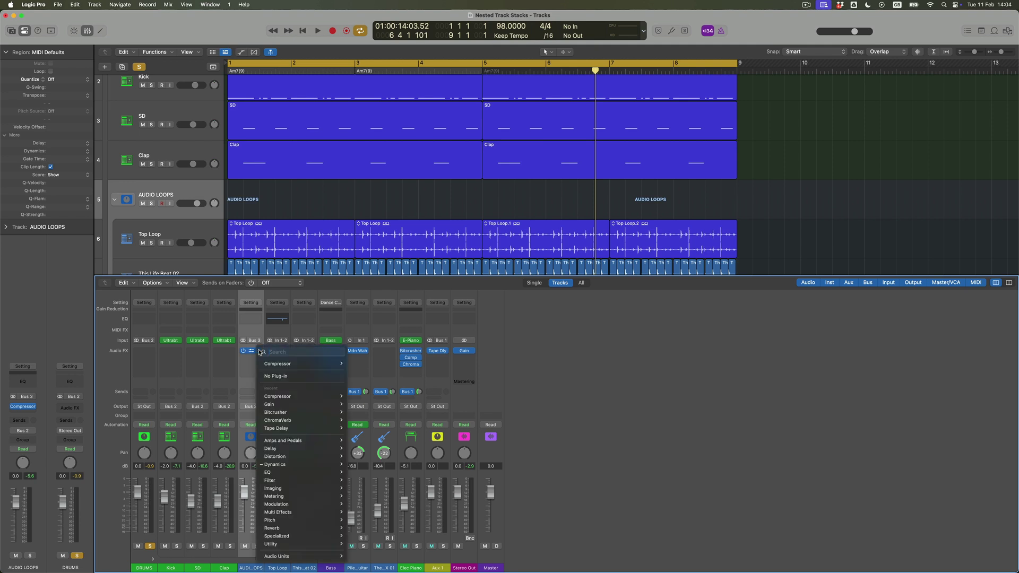
{"action": "left_click", "coordinate": [270, 375]}
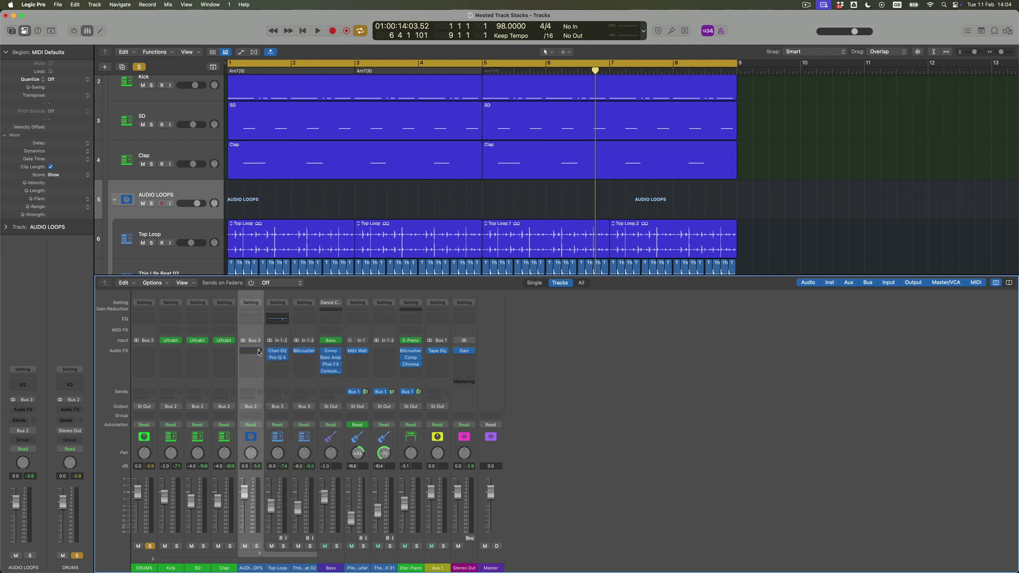
Insert the AutoFilter plug-in on the AUDIO LOOPS channel strip and set its filter Envelope amount to 0%
{"action": "left_click", "coordinate": [258, 351]}
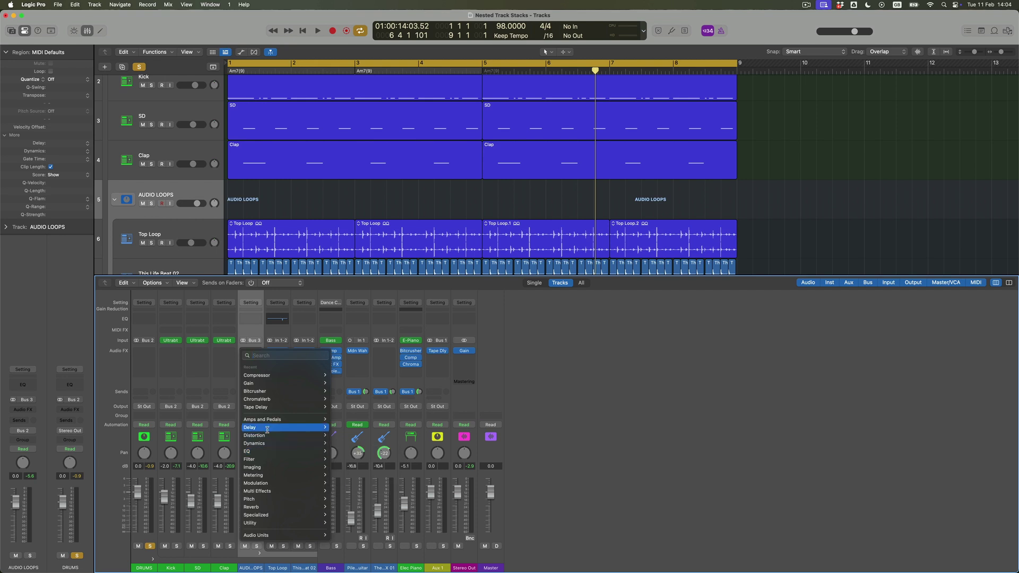
{"action": "mouse_move", "coordinate": [262, 457]}
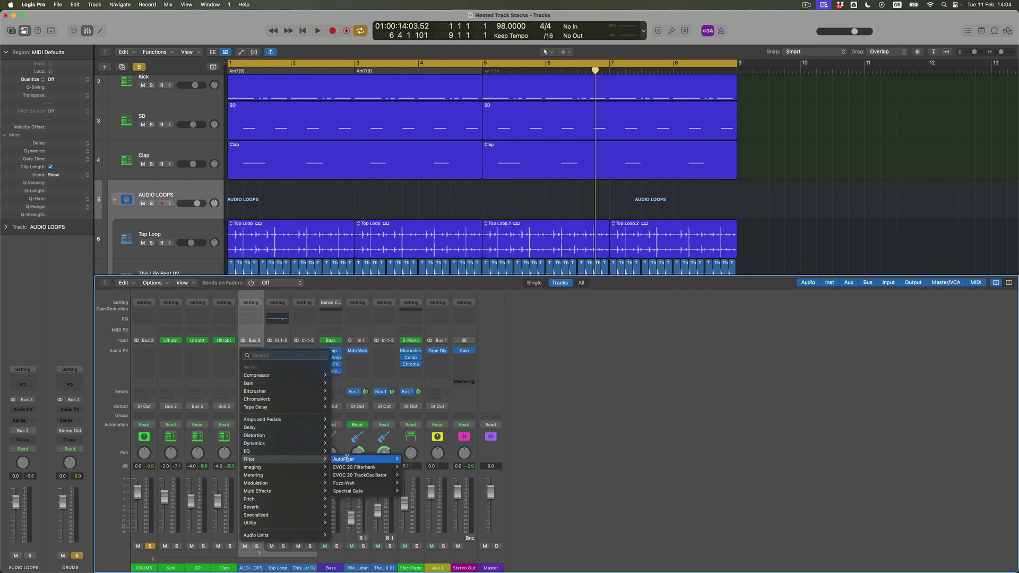
{"action": "left_click", "coordinate": [408, 459]}
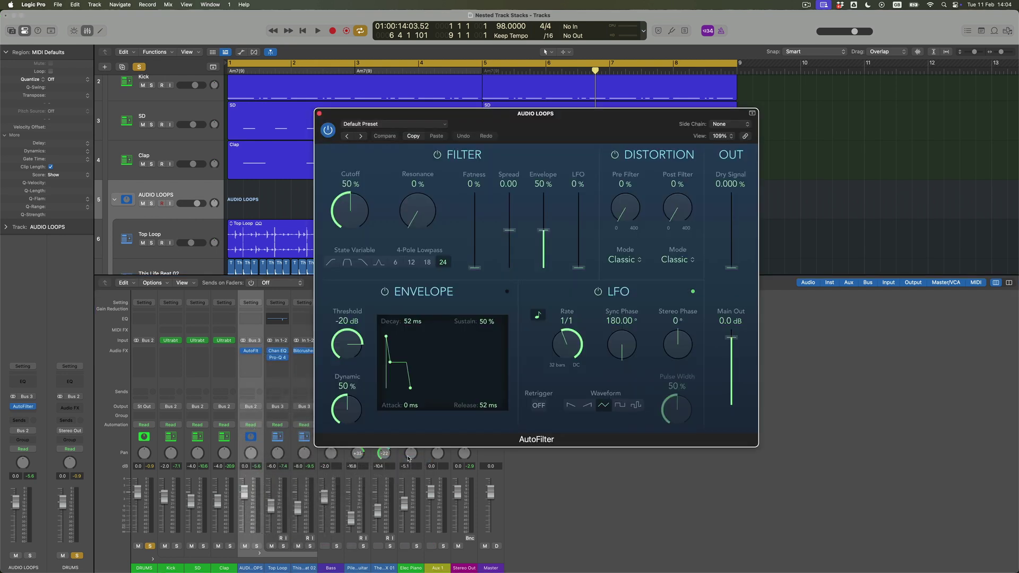
{"action": "left_click_drag", "start_coordinate": [545, 238], "coordinate": [549, 279]}
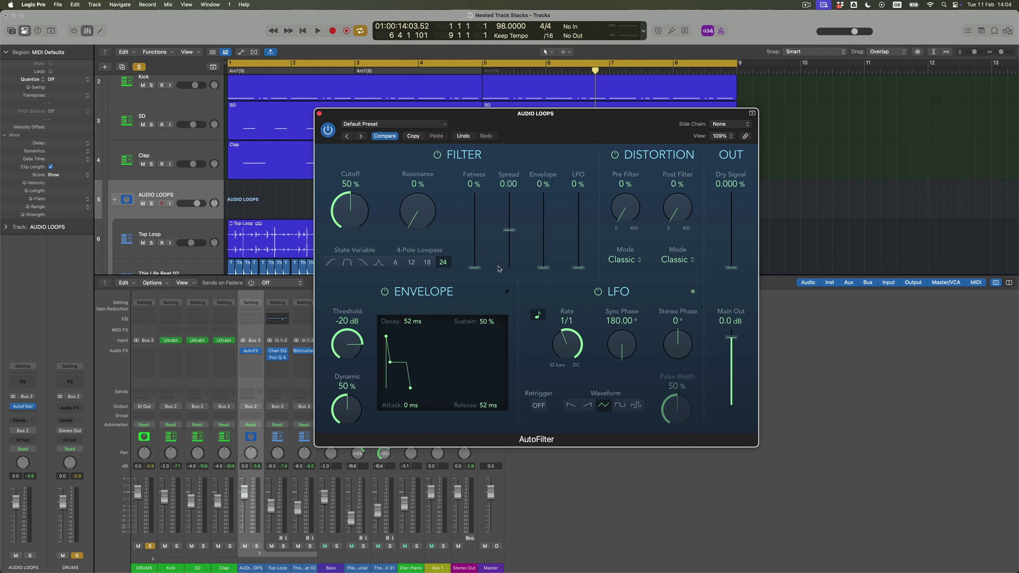
Set the AutoFilter cutoff to 32%, and play the project from the start while raising the cutoff to 99%
{"action": "left_click_drag", "start_coordinate": [351, 215], "coordinate": [353, 230]}
{"action": "key", "text": "Return"}
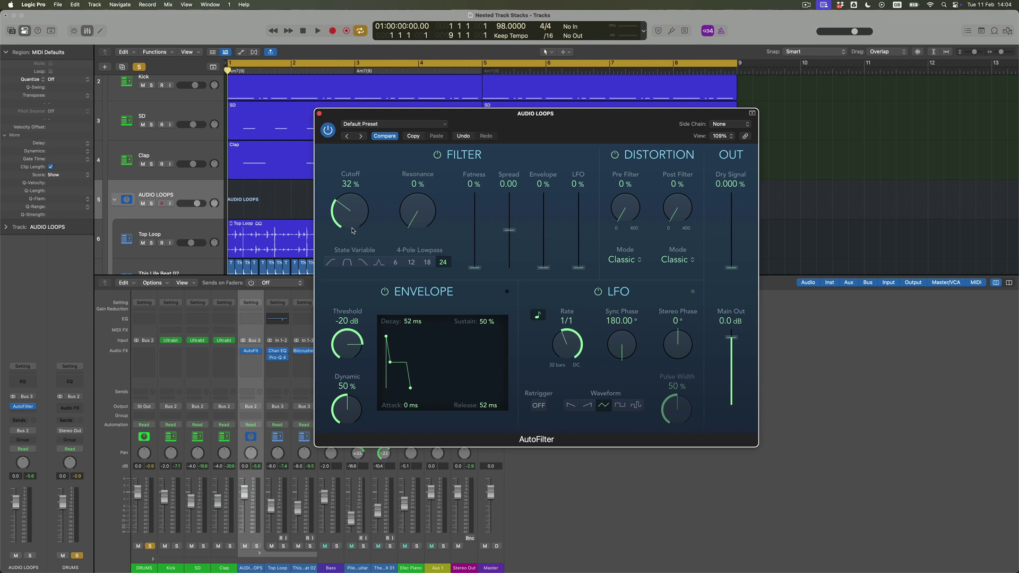
{"action": "key", "text": "space"}
{"action": "left_click_drag", "start_coordinate": [361, 221], "coordinate": [365, 135]}
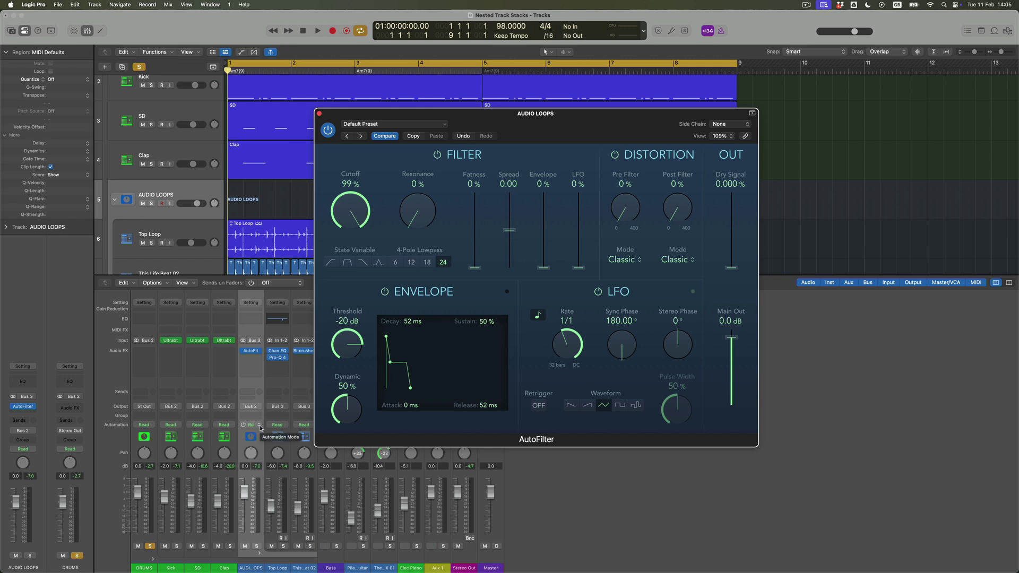
Set AUDIO LOOPS automation to Latch and record an AutoFilter cutoff sweep rising from about 37% to 98% during playback
{"action": "left_click", "coordinate": [259, 428]}
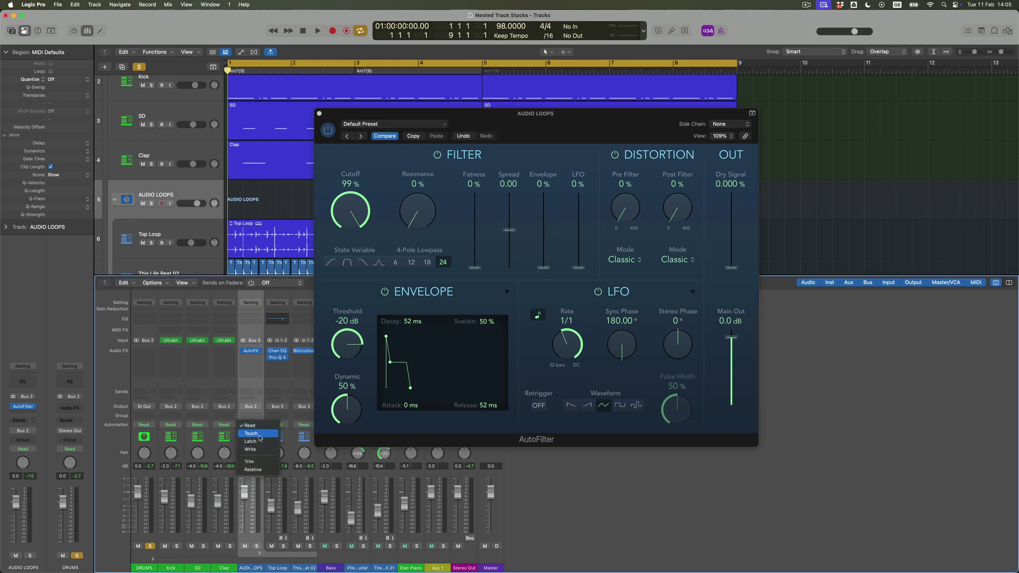
{"action": "left_click", "coordinate": [259, 442]}
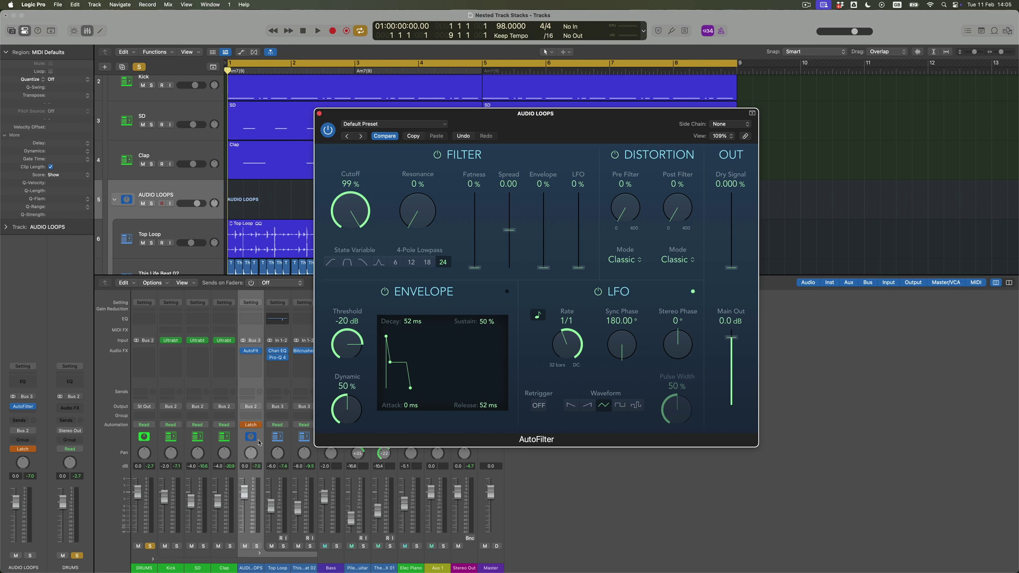
{"action": "left_click_drag", "start_coordinate": [354, 213], "coordinate": [363, 280]}
{"action": "key", "text": "space"}
{"action": "left_click_drag", "start_coordinate": [358, 215], "coordinate": [361, 141]}
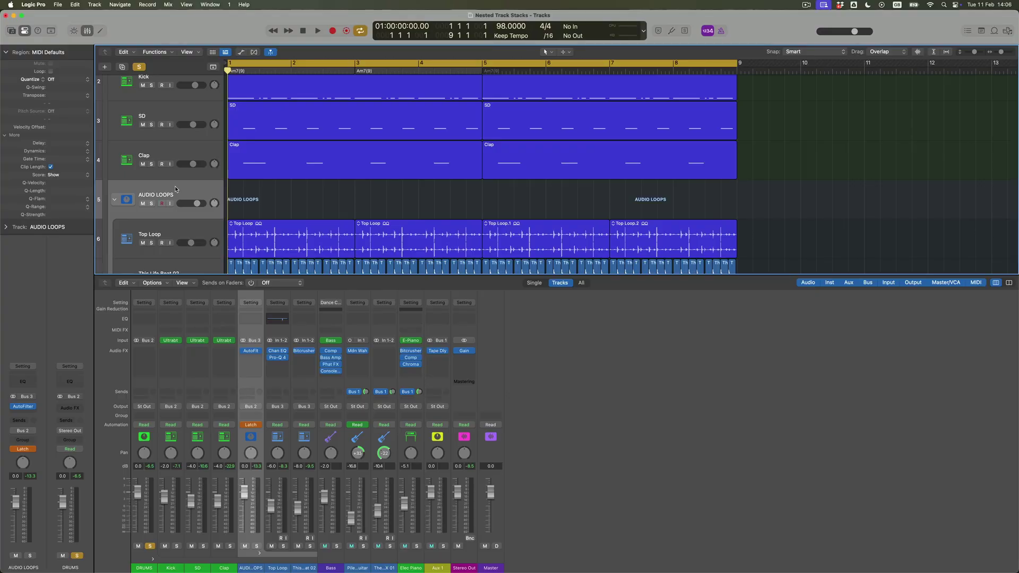
Show the AutoFilter Cutoff automation on the AUDIO LOOPS track, and return its automation mode to Read before hiding the automation
{"action": "left_click", "coordinate": [199, 209]}
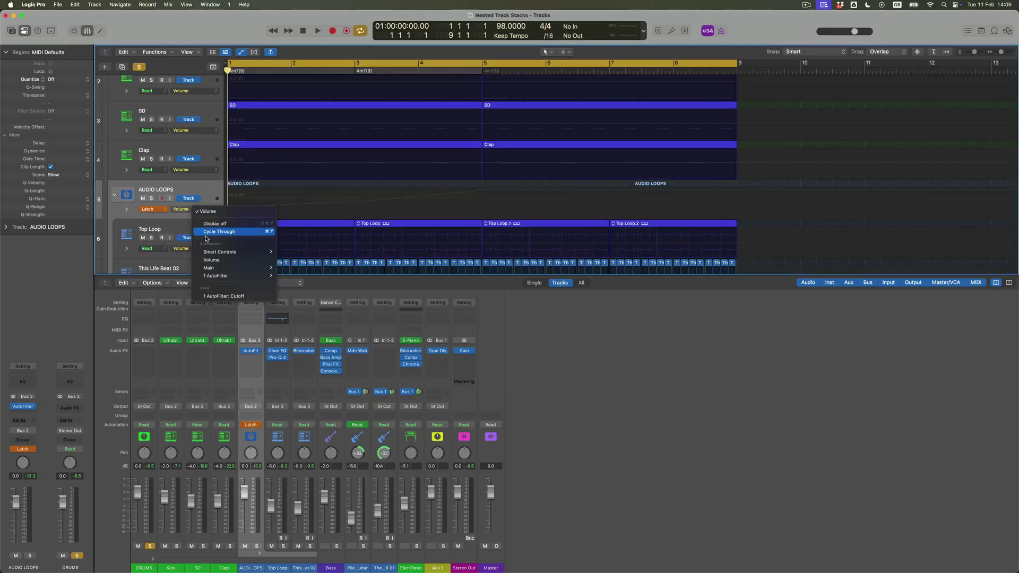
{"action": "left_click", "coordinate": [218, 296]}
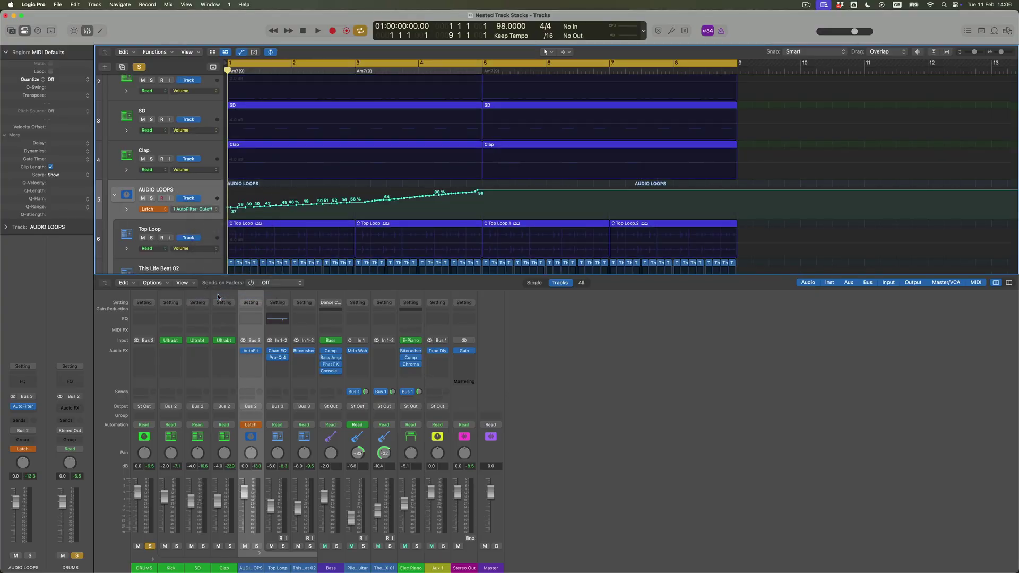
{"action": "left_click", "coordinate": [165, 210]}
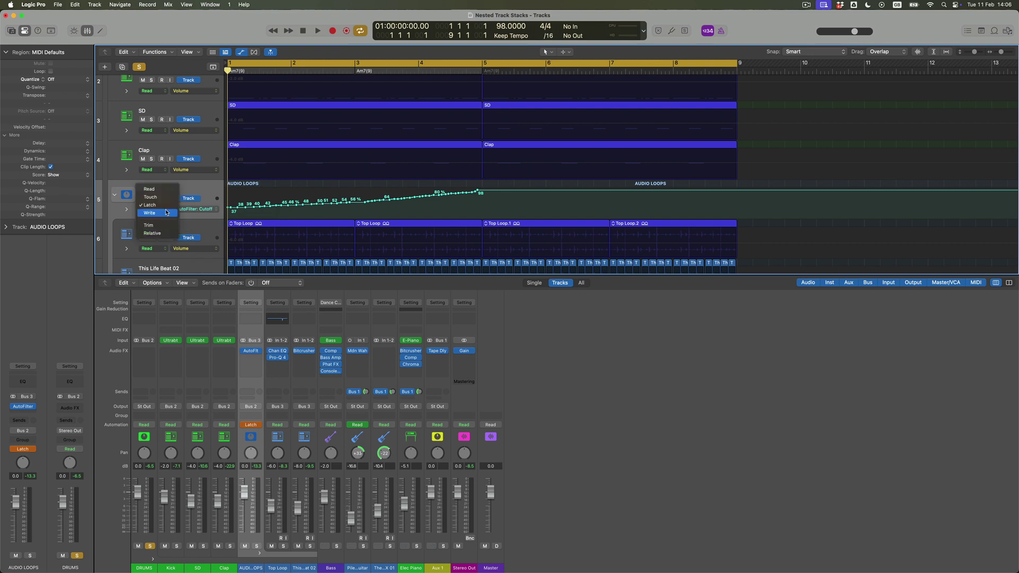
{"action": "left_click", "coordinate": [164, 194]}
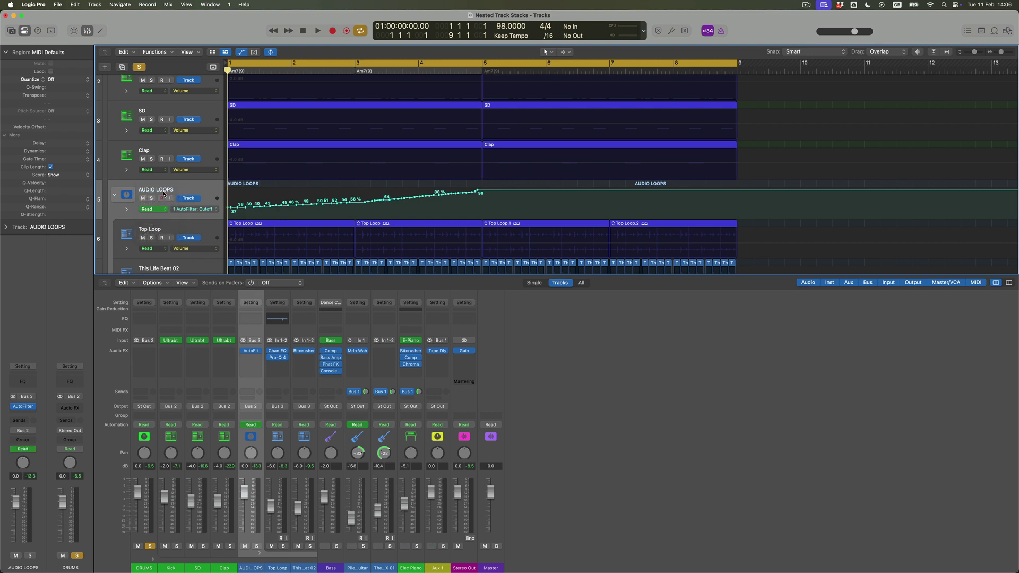
{"action": "key", "text": "a"}
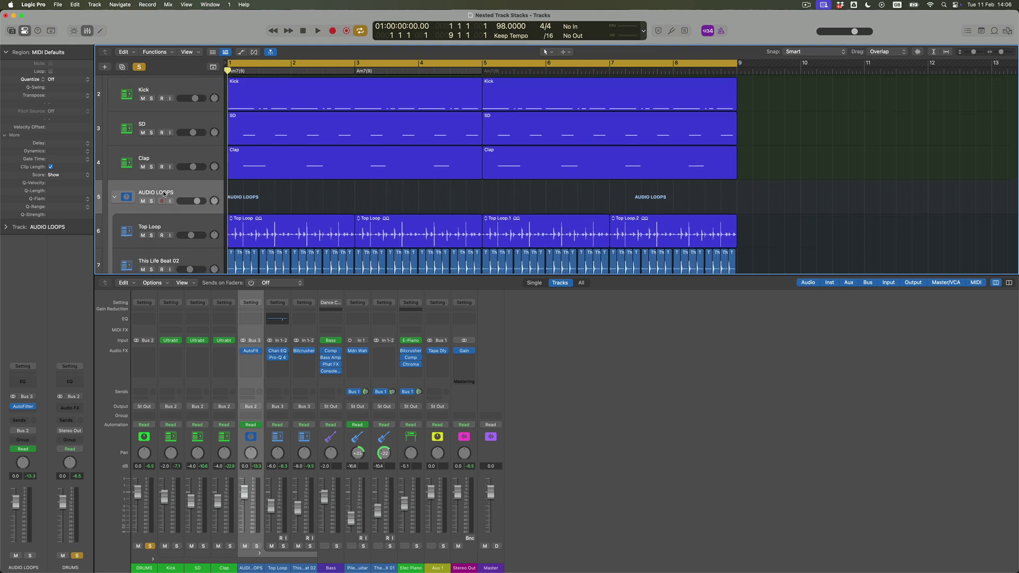
Insert a Compressor on the DRUMS stack, using the Studio FET model with auto gain off
{"action": "scroll", "coordinate": [260, 181], "scroll_direction": "up", "scroll_amount": 2}
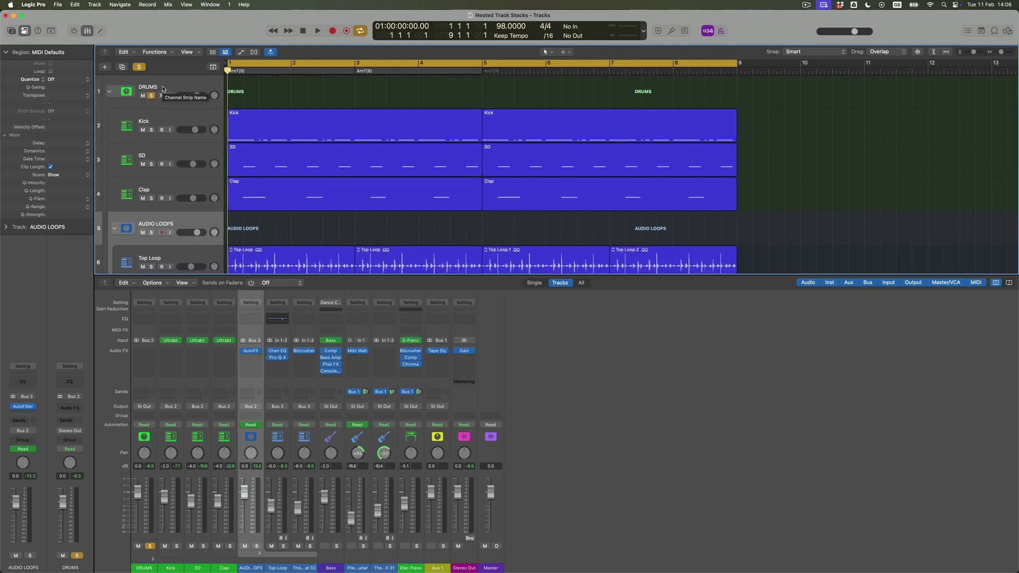
{"action": "left_click", "coordinate": [163, 89]}
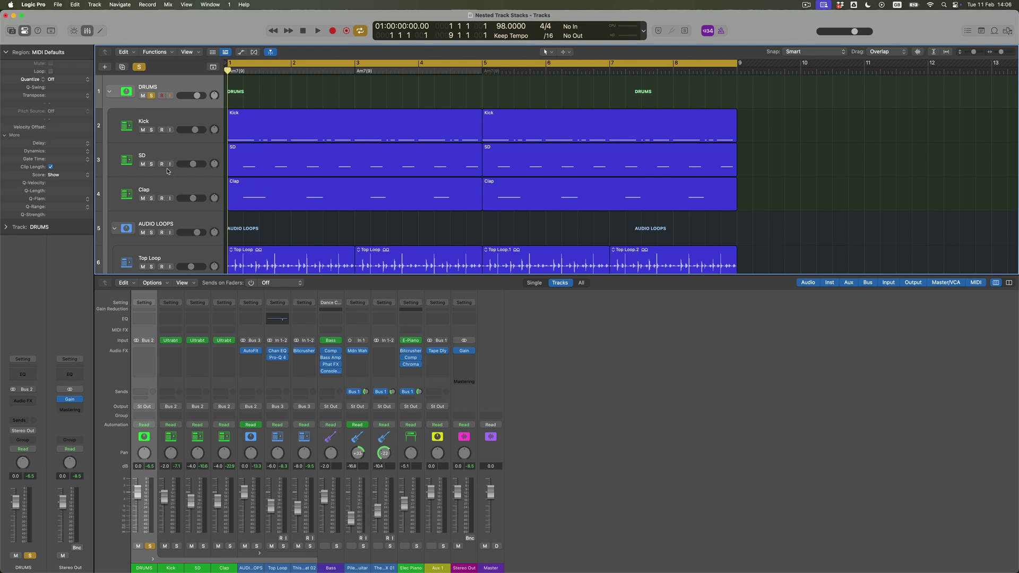
{"action": "left_click", "coordinate": [161, 351]}
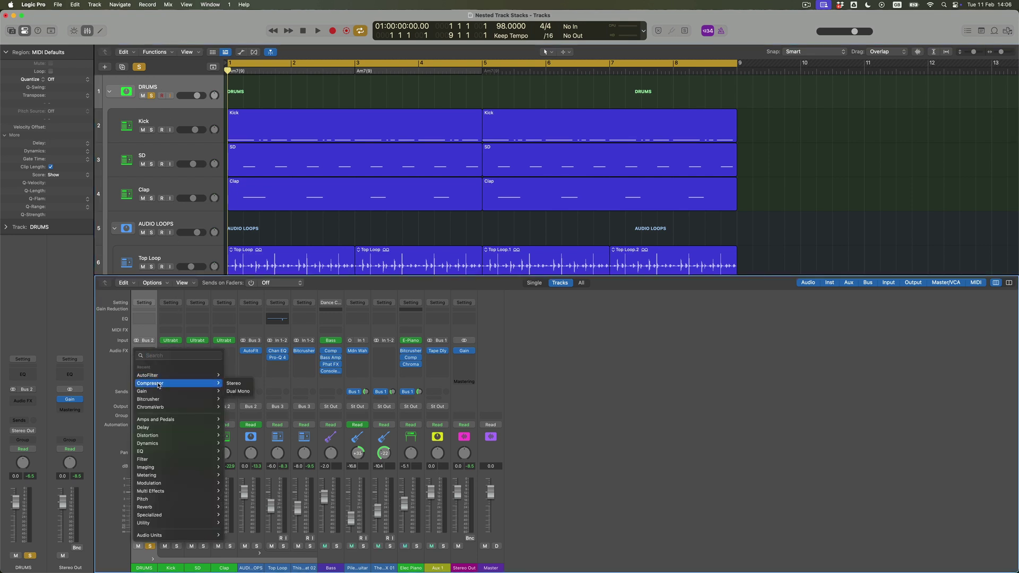
{"action": "left_click", "coordinate": [237, 390]}
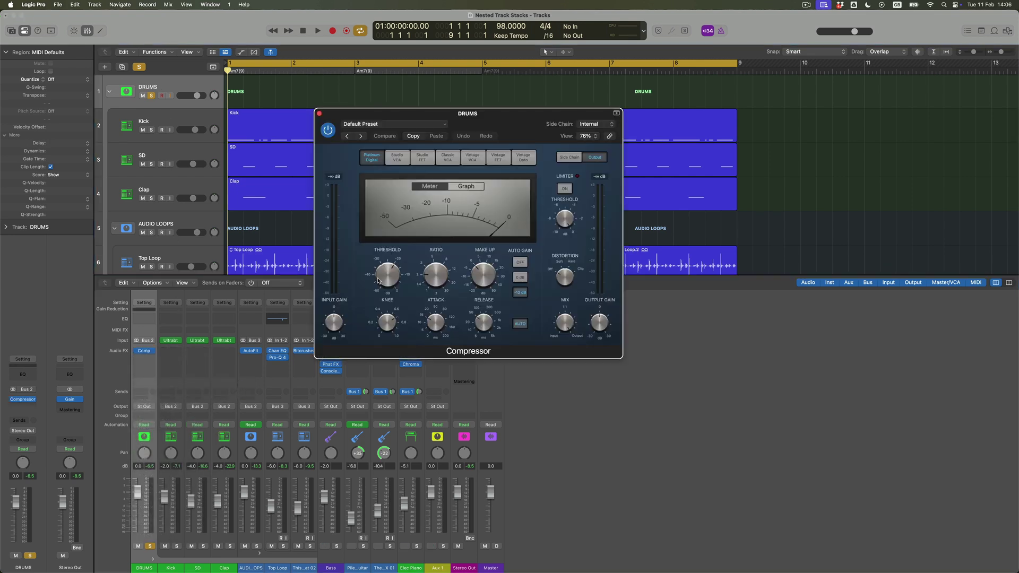
{"action": "left_click", "coordinate": [433, 155]}
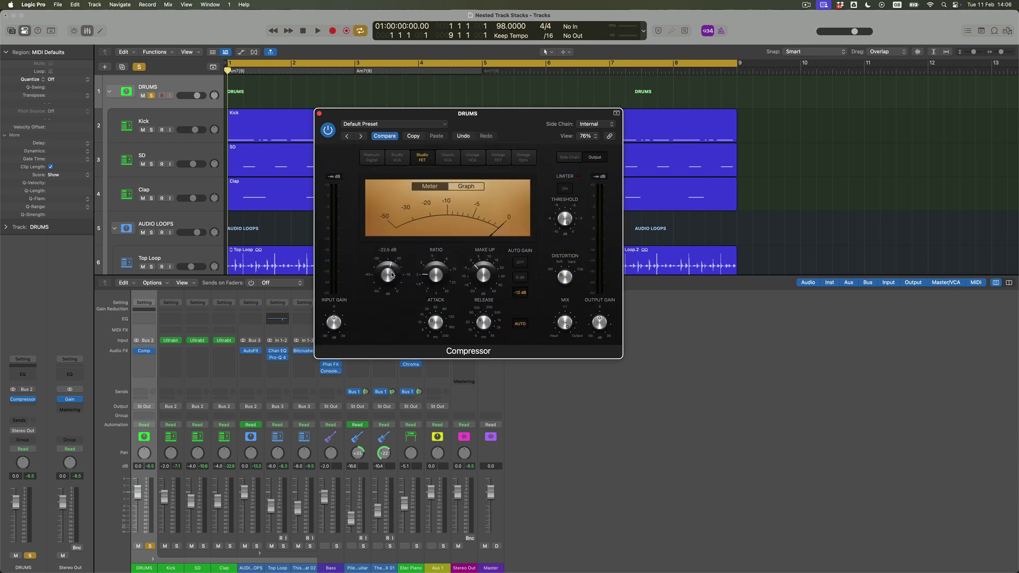
{"action": "left_click", "coordinate": [519, 266]}
{"action": "left_click", "coordinate": [319, 114]}
Select the Top Loop and This Life Beat 02 subtracks together, and return to the parent DRUMS stack
{"action": "scroll", "coordinate": [327, 180], "scroll_direction": "down", "scroll_amount": 3}
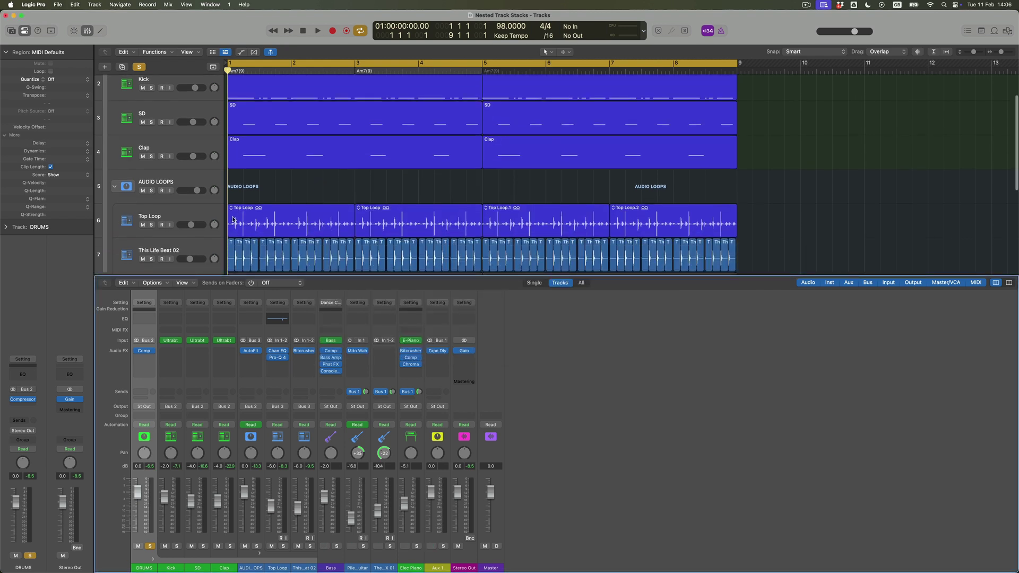
{"action": "left_click", "coordinate": [184, 217]}
{"action": "left_click", "coordinate": [188, 251], "text": "shift"}
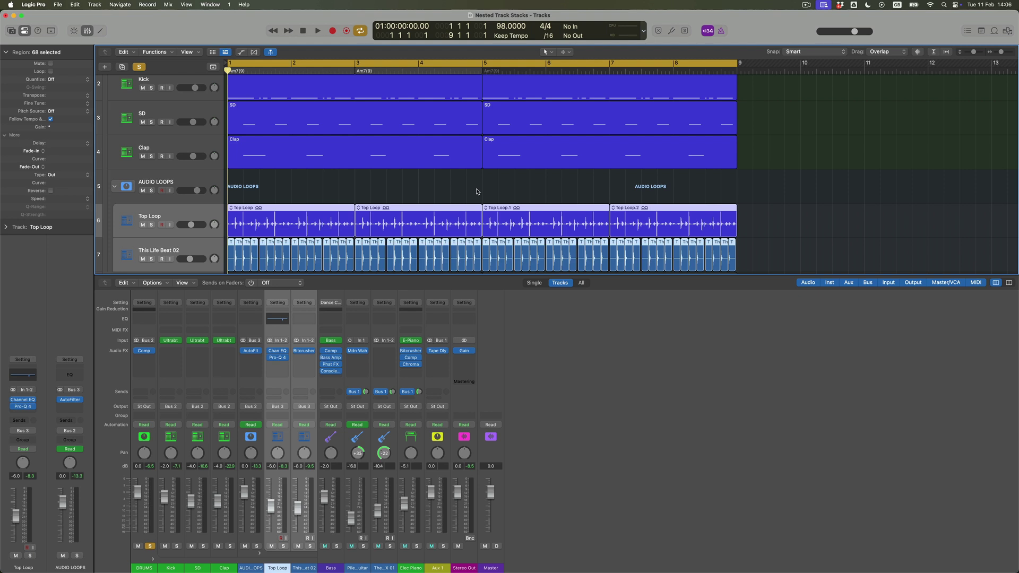
{"action": "scroll", "coordinate": [477, 192], "scroll_direction": "up", "scroll_amount": 3}
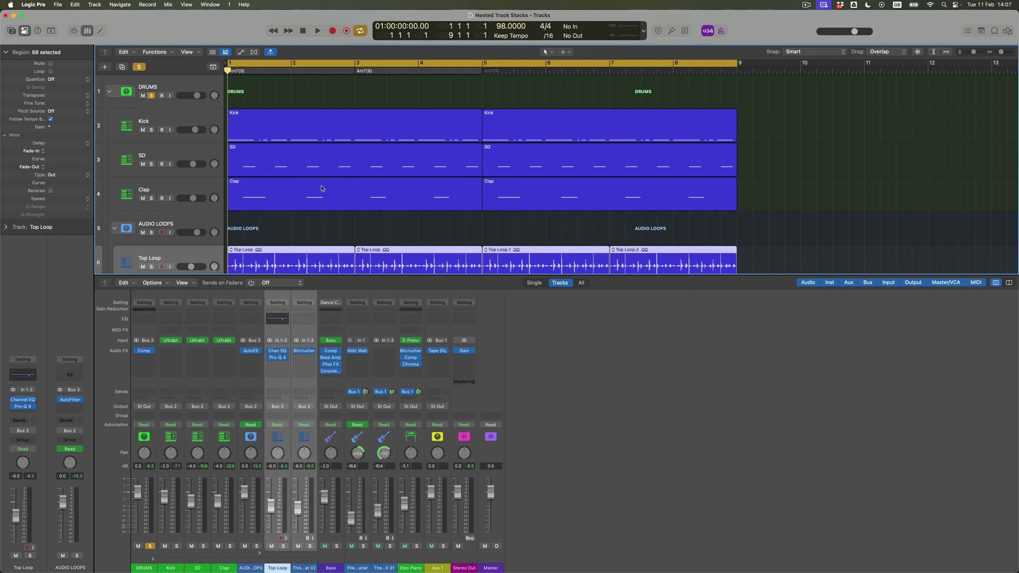
{"action": "left_click", "coordinate": [164, 88]}
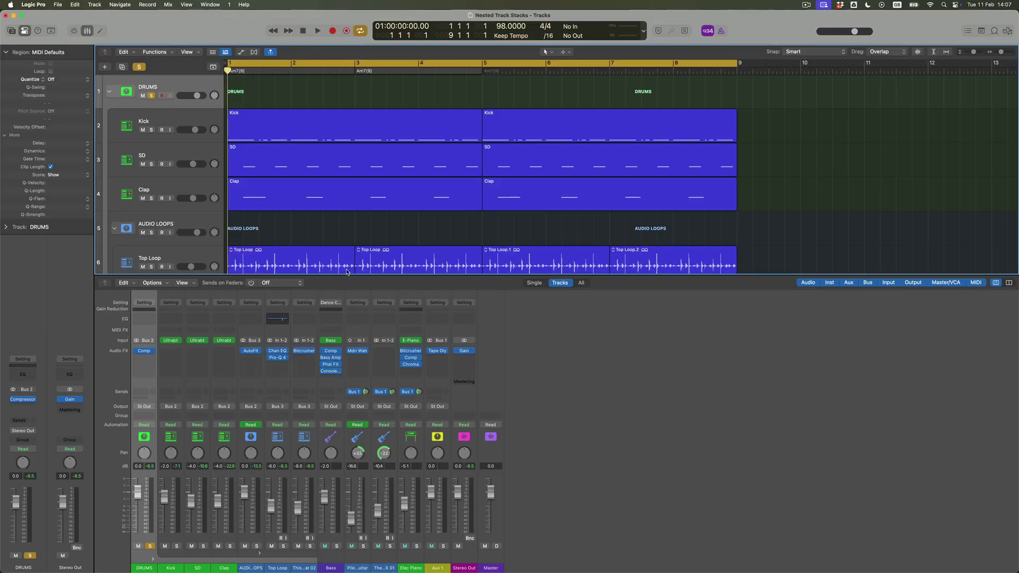
Enlarge the Tracks area above the Mixer and select the Clap track inside the DRUMS stack
{"action": "left_click_drag", "start_coordinate": [364, 274], "coordinate": [365, 310]}
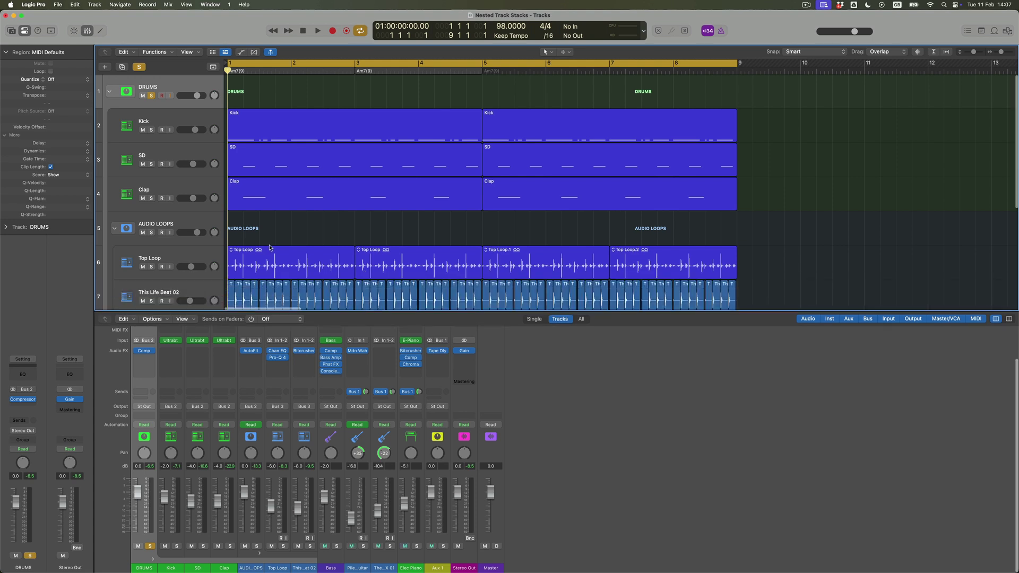
{"action": "left_click", "coordinate": [201, 196]}
{"action": "scroll", "coordinate": [287, 202], "scroll_direction": "down", "scroll_amount": 1}
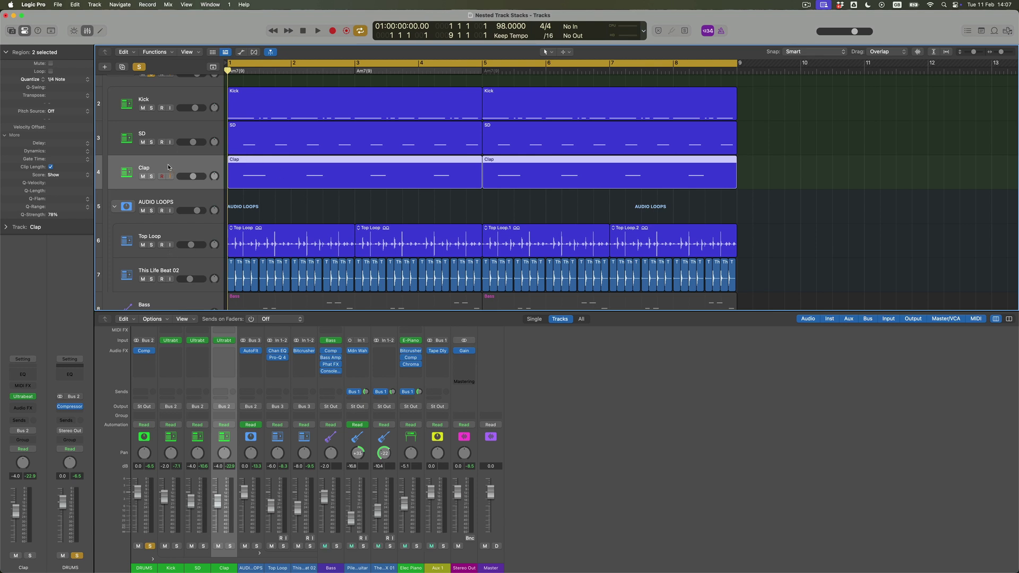
Move the Clap and SD tracks into the AUDIO LOOPS stack between Top Loop and This Life Beat 02, playing the project after each move
{"action": "left_click_drag", "start_coordinate": [167, 164], "coordinate": [166, 247]}
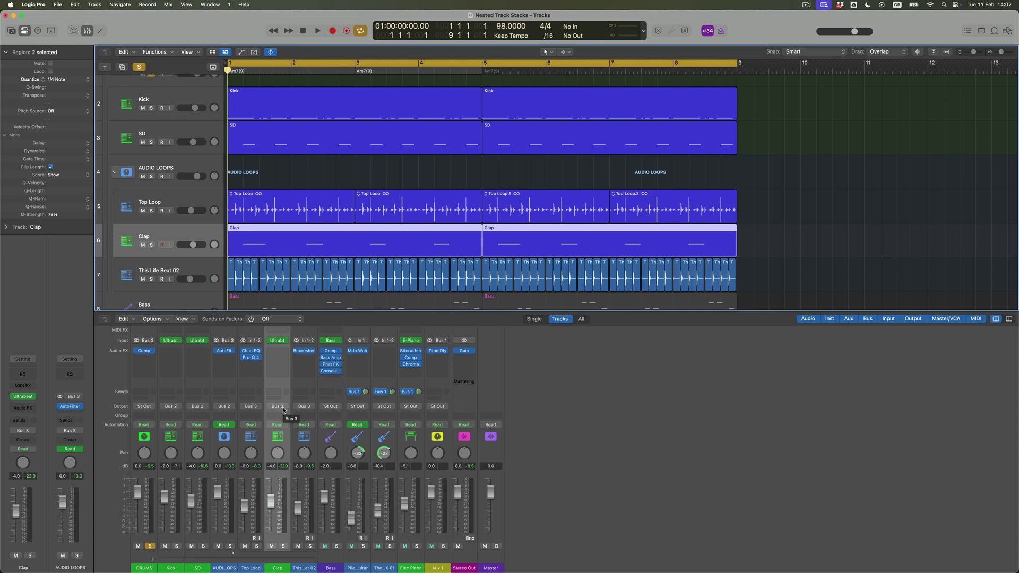
{"action": "key", "text": "space"}
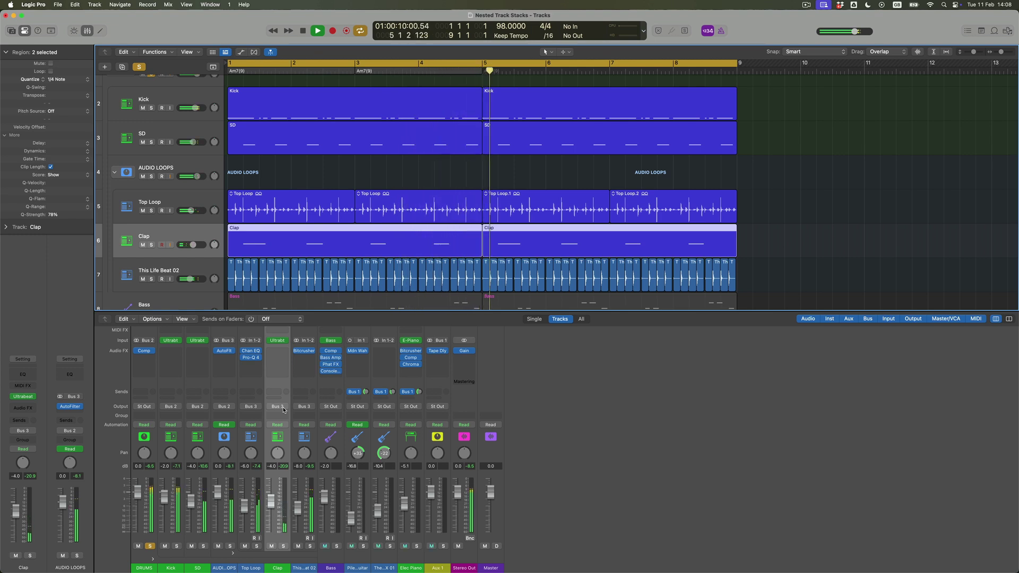
{"action": "key", "text": "space"}
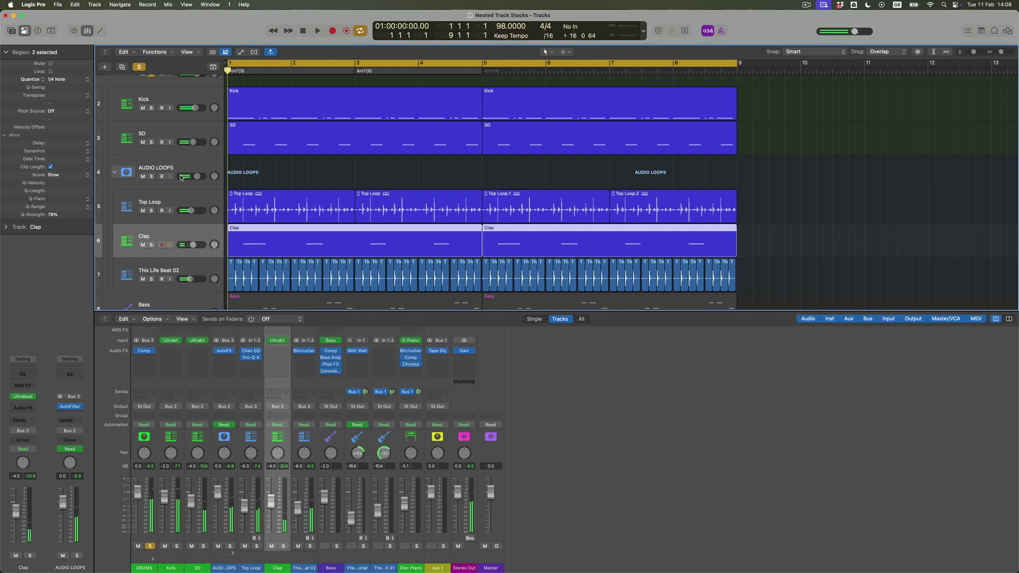
{"action": "left_click_drag", "start_coordinate": [158, 133], "coordinate": [157, 218]}
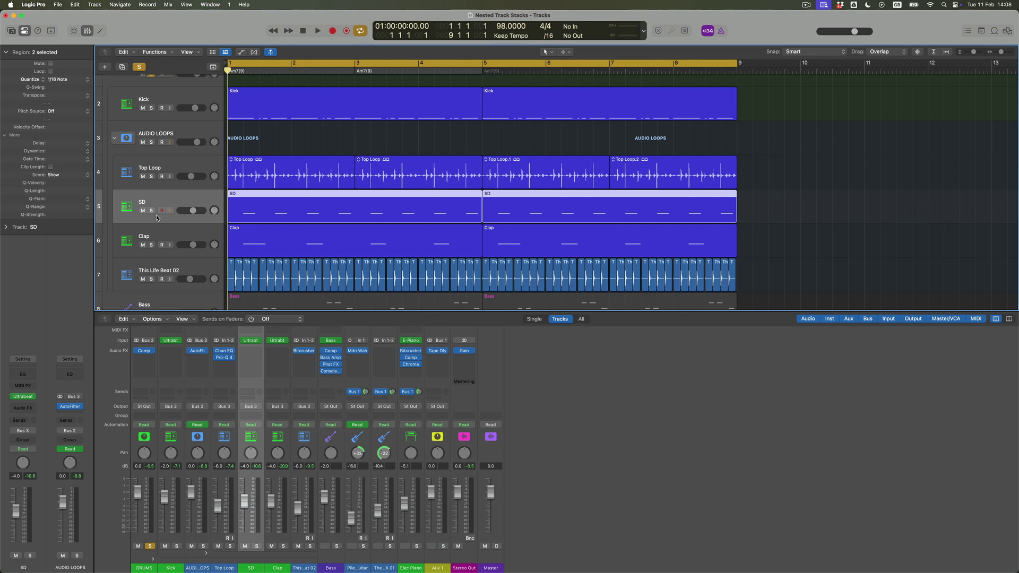
{"action": "key", "text": "space"}
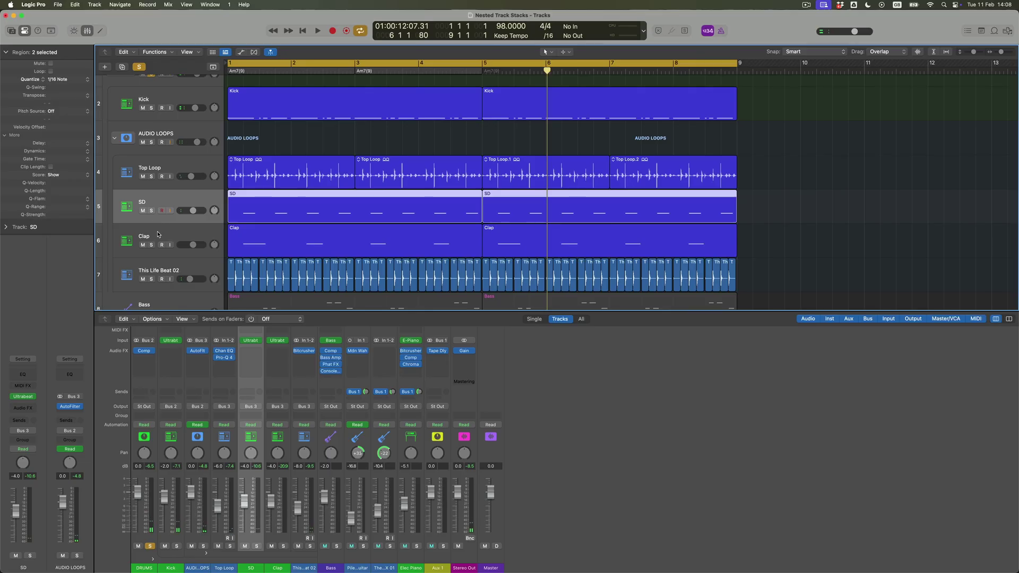
Select the SD and Clap tracks together and move them out of AUDIO LOOPS, back into the DRUMS stack directly below Kick
{"action": "left_click", "coordinate": [157, 236], "text": "shift"}
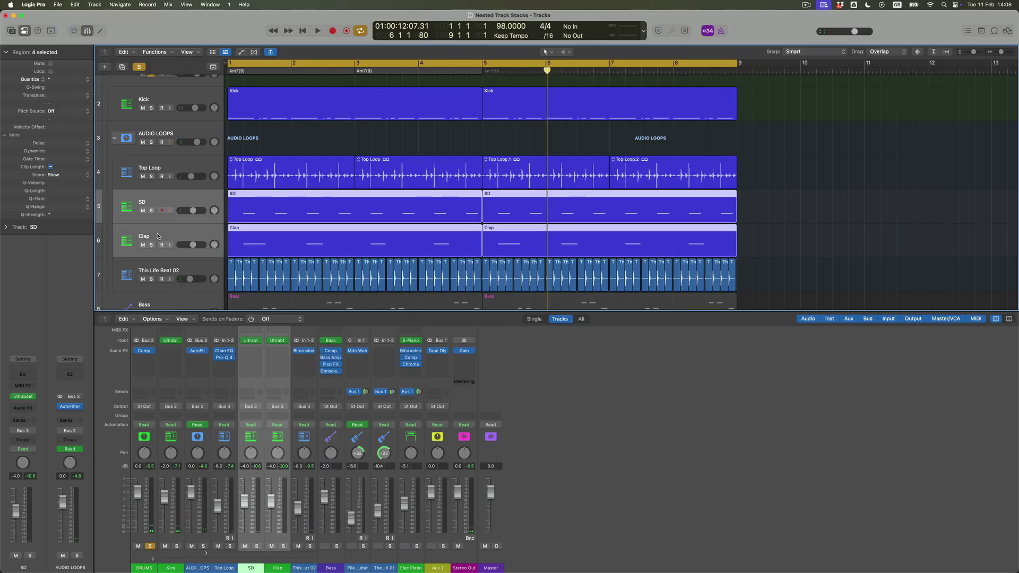
{"action": "left_click_drag", "start_coordinate": [159, 201], "coordinate": [170, 120]}
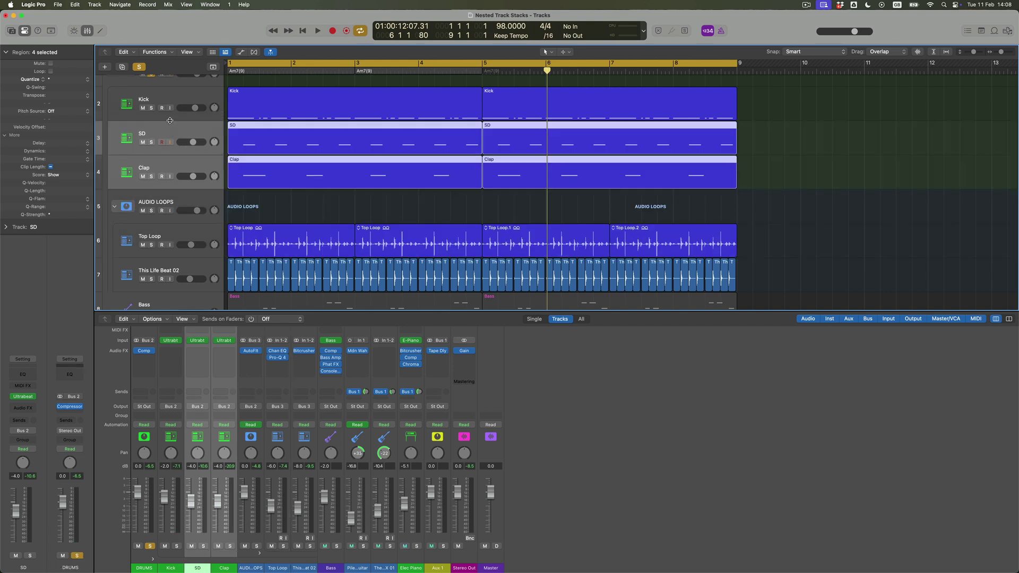